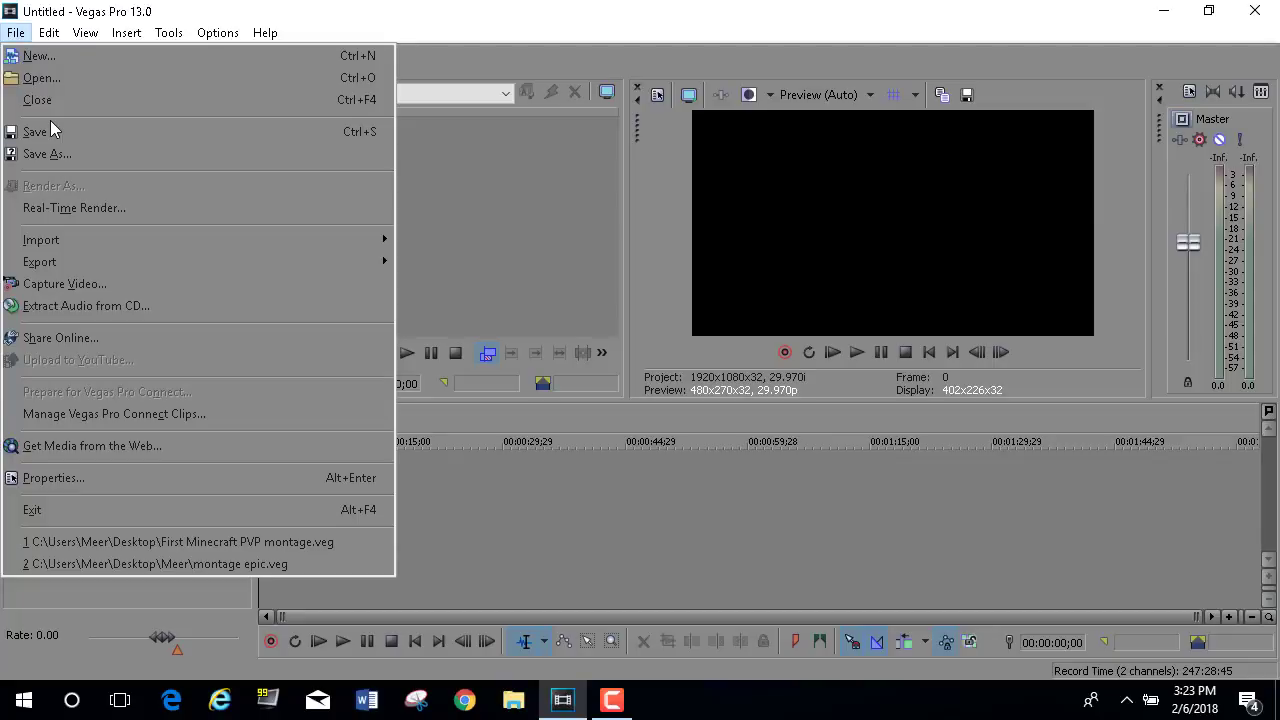
Open the Minecraft gameplay video and match the project settings to the clip
{"action": "left_click", "coordinate": [82, 77]}
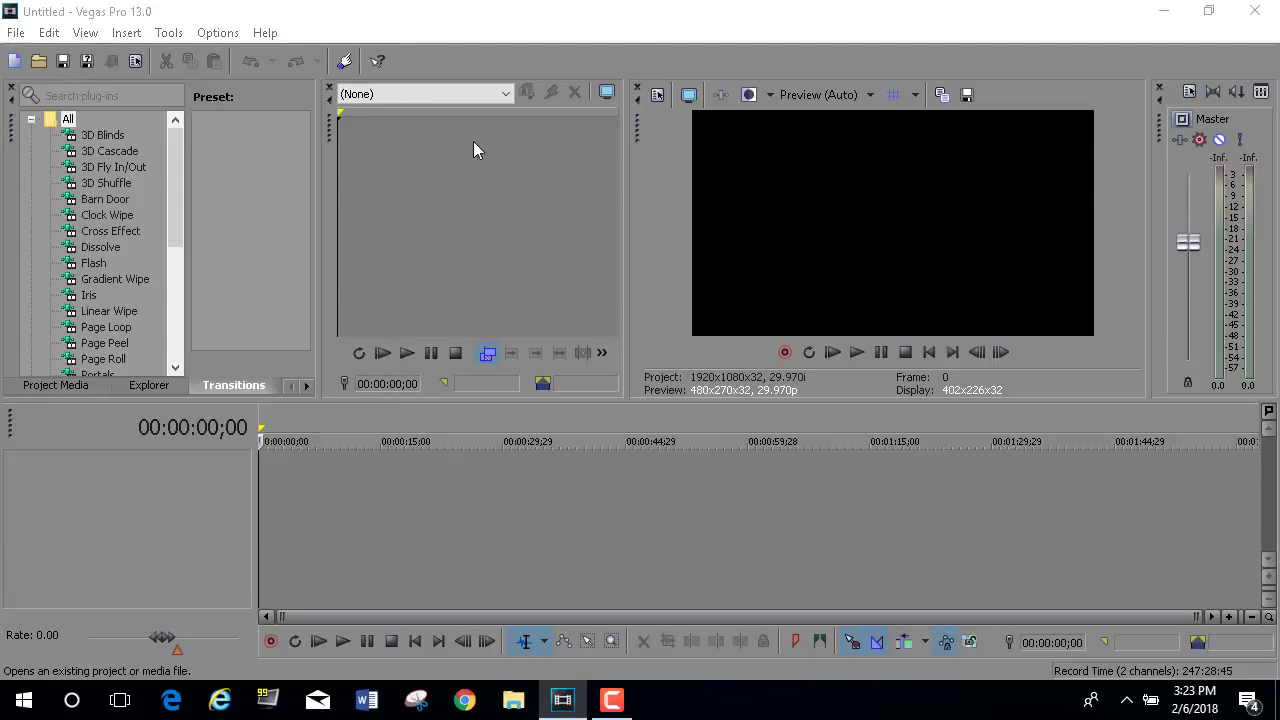
{"action": "double_click", "coordinate": [263, 206]}
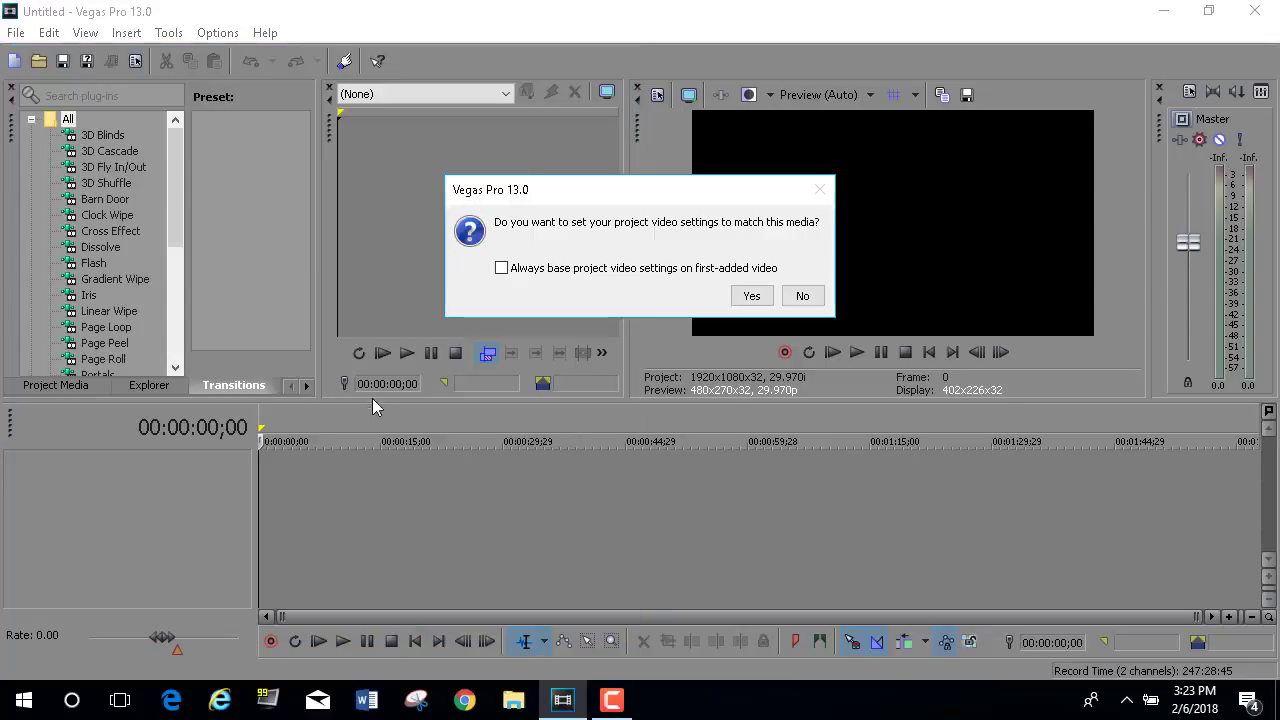
{"action": "left_click", "coordinate": [751, 296]}
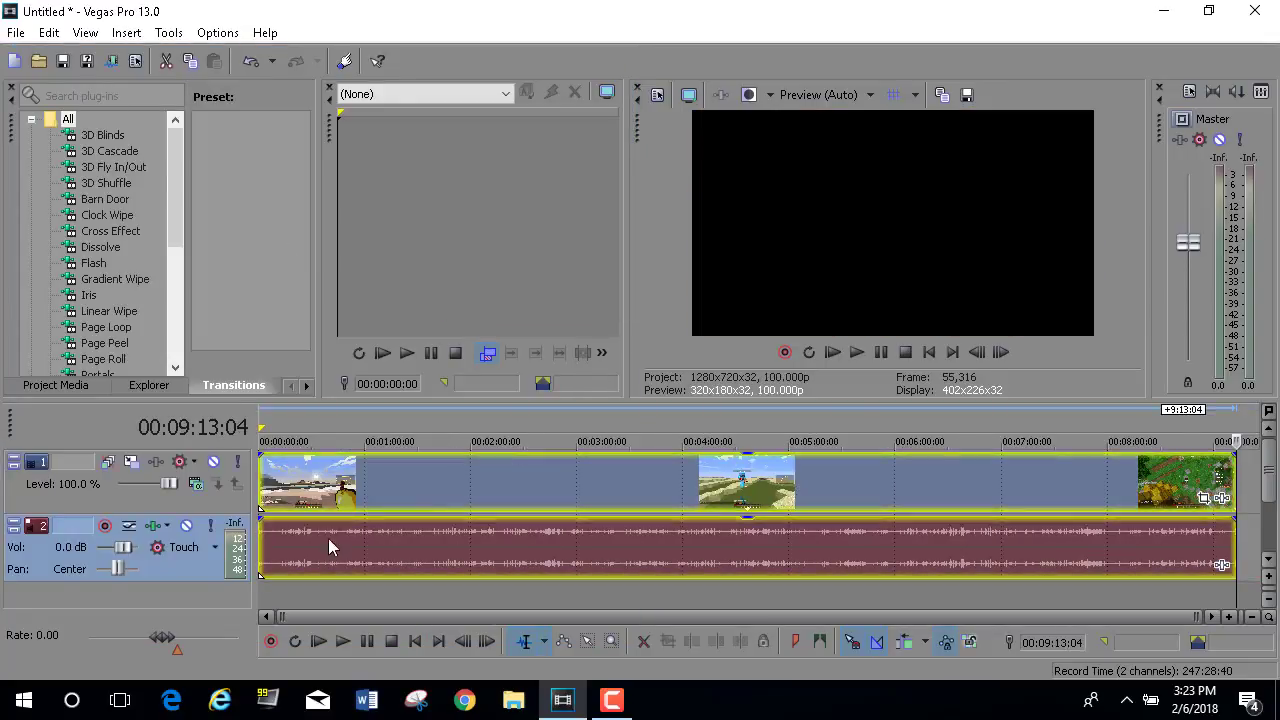
Delete the event at 00:00:13:14 and pull the audio track volume to -Inf
{"action": "left_click", "coordinate": [304, 490]}
{"action": "left_click", "coordinate": [280, 490]}
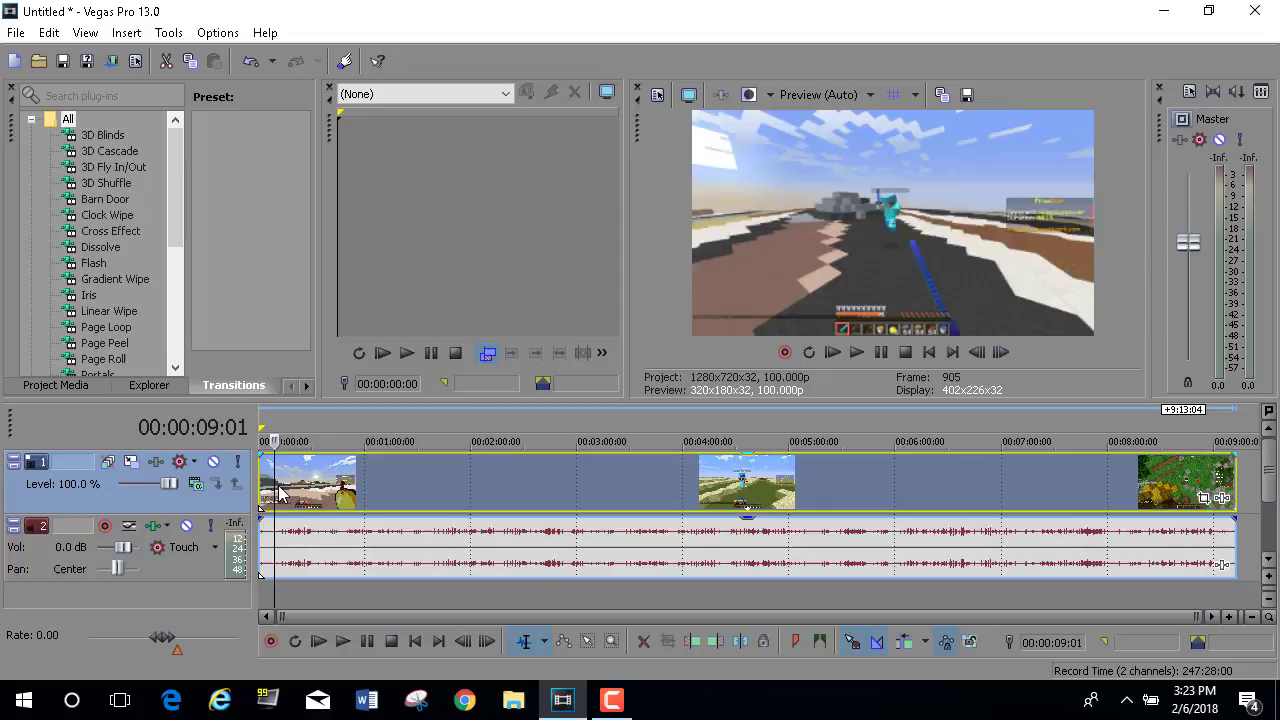
{"action": "left_click", "coordinate": [281, 490]}
{"action": "right_click", "coordinate": [271, 472]}
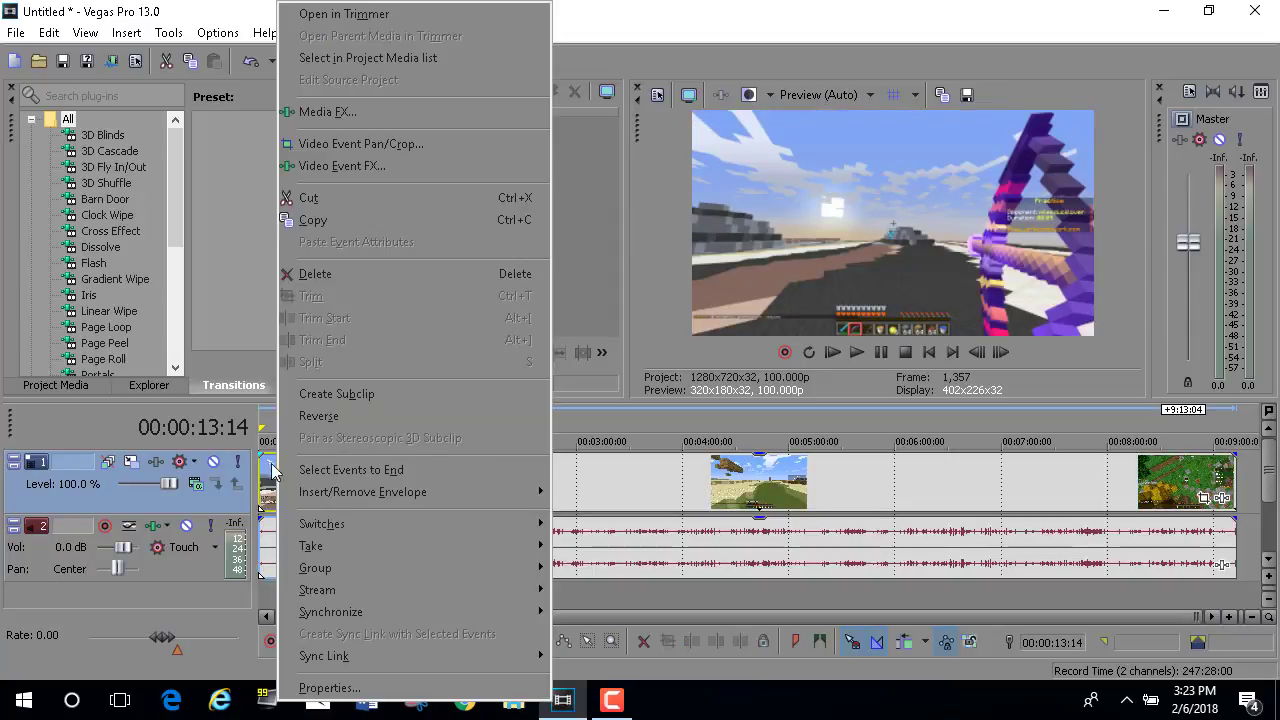
{"action": "left_click", "coordinate": [330, 275]}
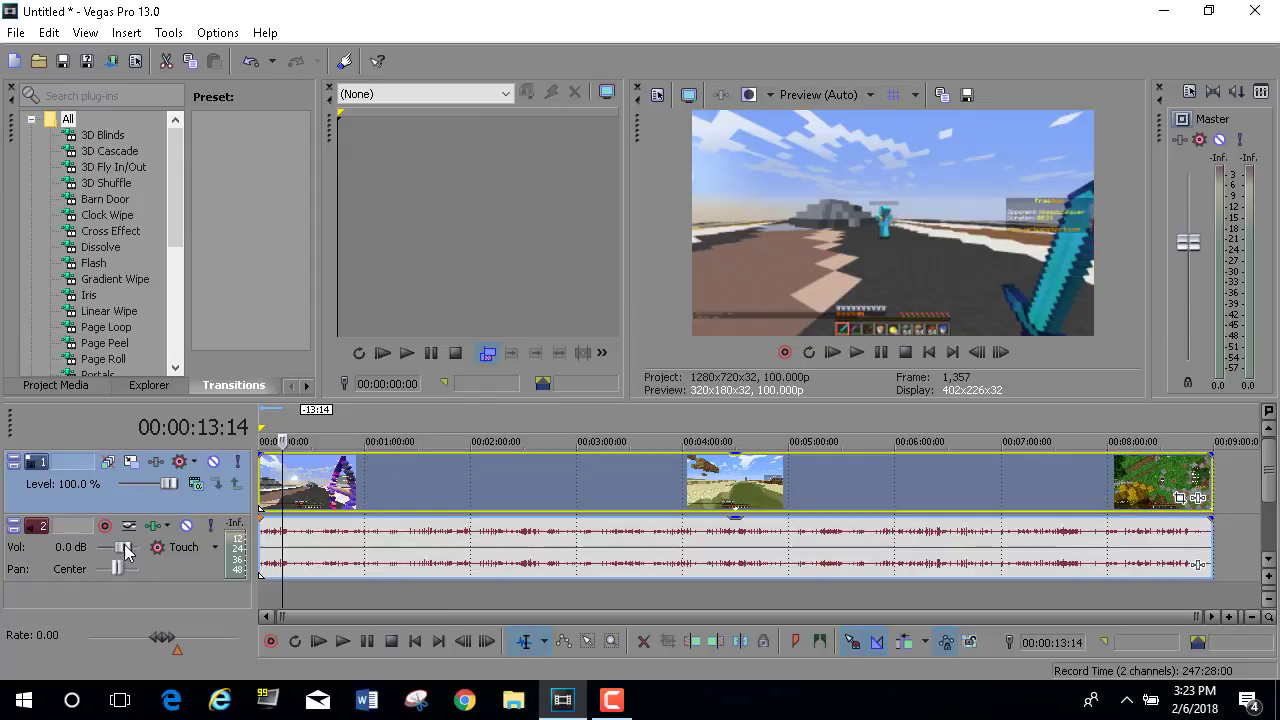
{"action": "left_click_drag", "start_coordinate": [125, 553], "coordinate": [96, 549]}
Split the clip at 00:00:53:18 and delete everything after the split
{"action": "left_click", "coordinate": [322, 488]}
{"action": "left_click", "coordinate": [371, 490]}
{"action": "left_click", "coordinate": [325, 497]}
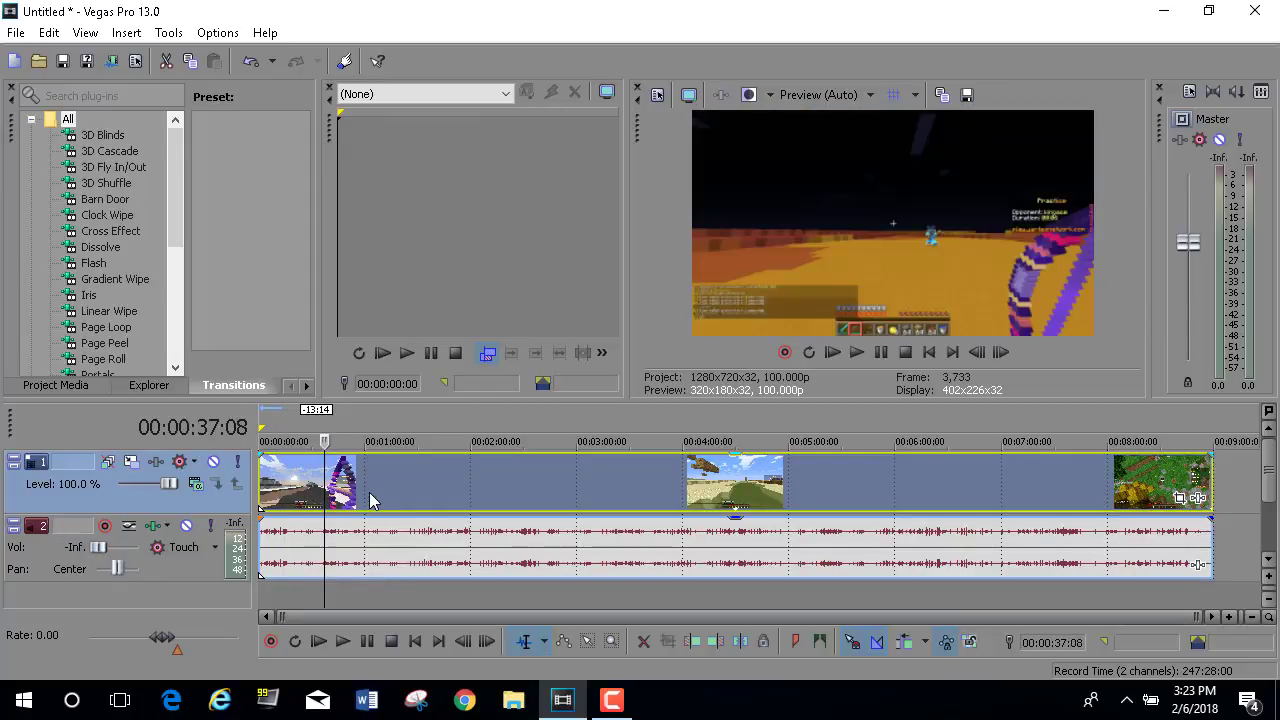
{"action": "left_click", "coordinate": [353, 492]}
{"action": "key", "text": "s"}
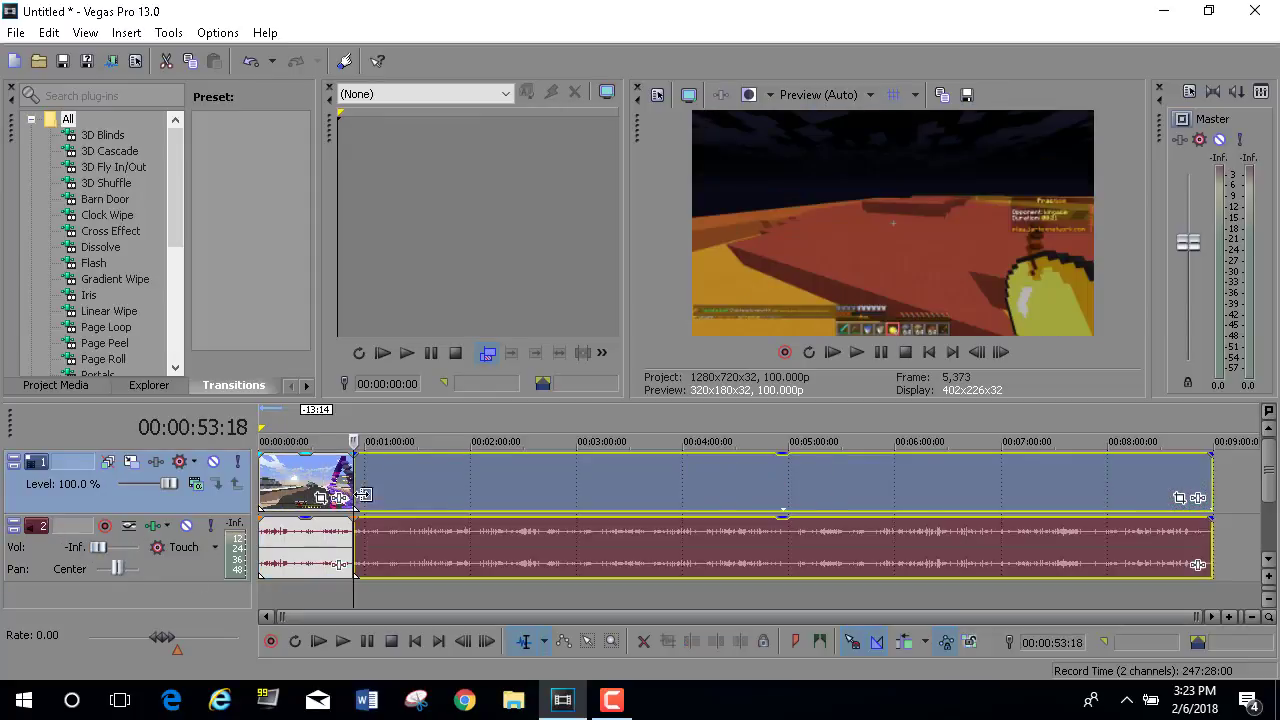
{"action": "left_click", "coordinate": [394, 490]}
{"action": "right_click", "coordinate": [394, 490]}
{"action": "left_click", "coordinate": [480, 272]}
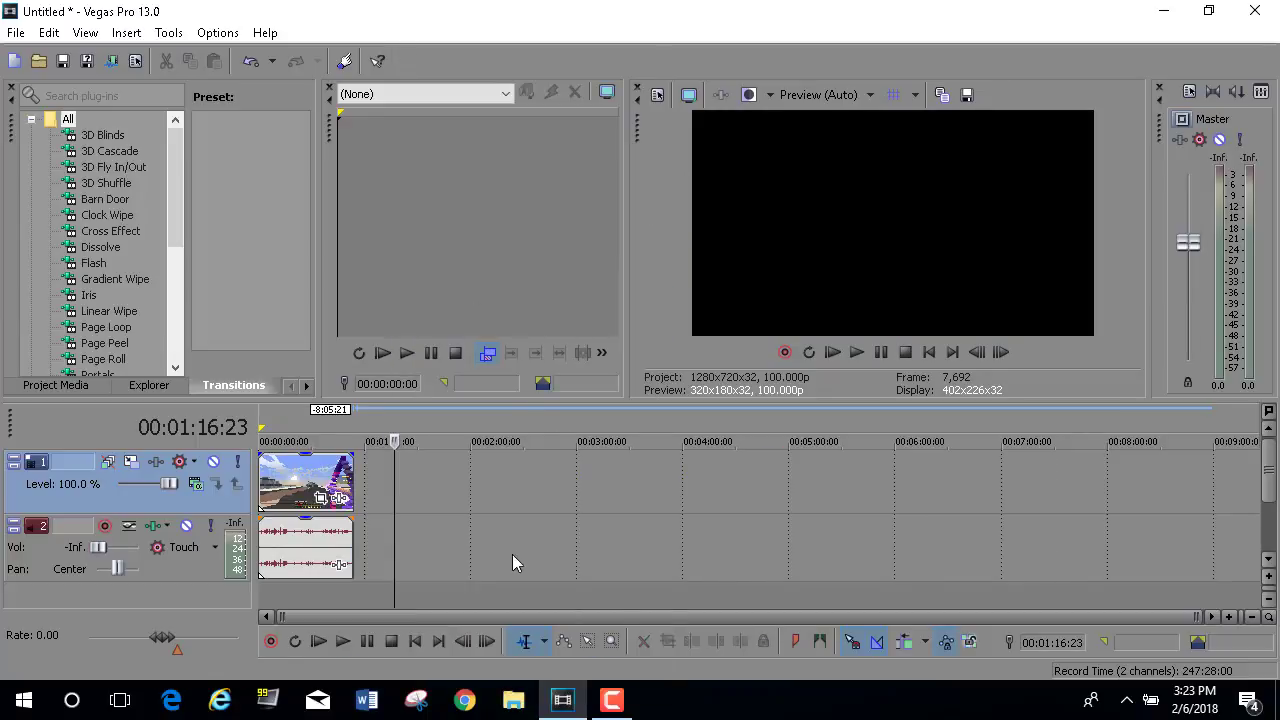
{"action": "left_click", "coordinate": [929, 352]}
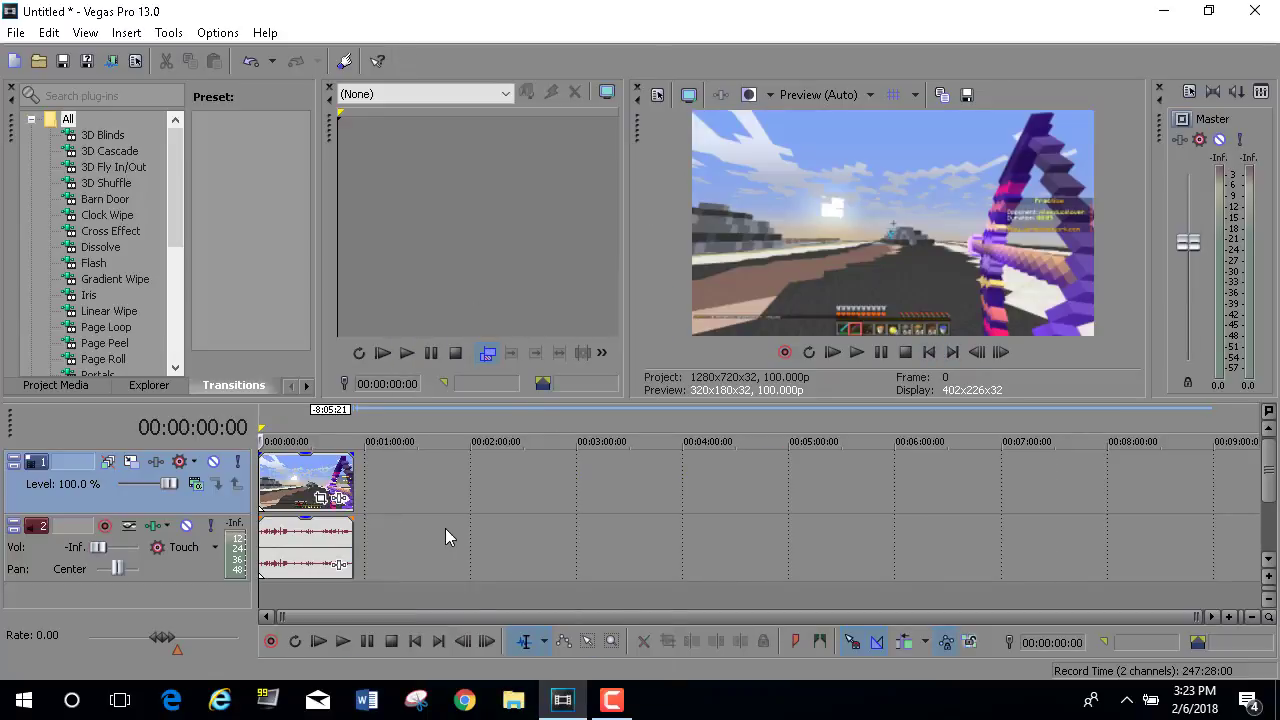
Play the clip, pause at 00:00:03:08 and add marker 1 there
{"action": "left_click", "coordinate": [865, 353]}
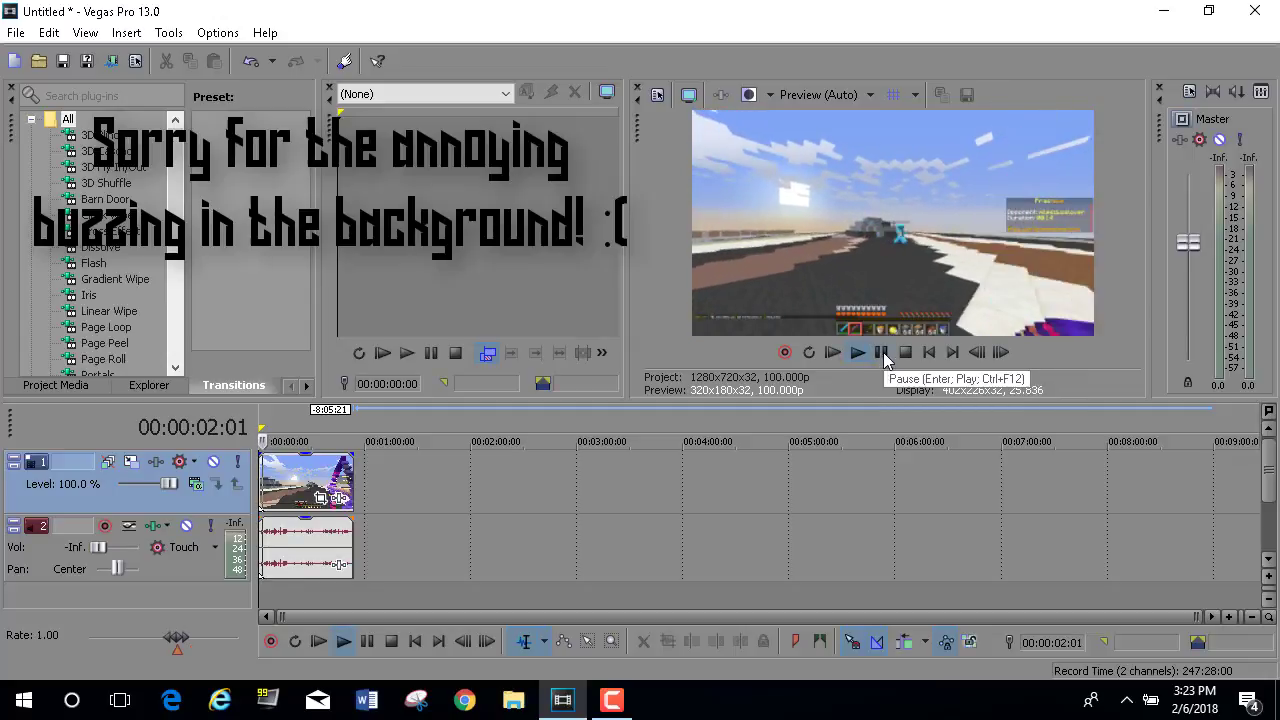
{"action": "left_click", "coordinate": [883, 352]}
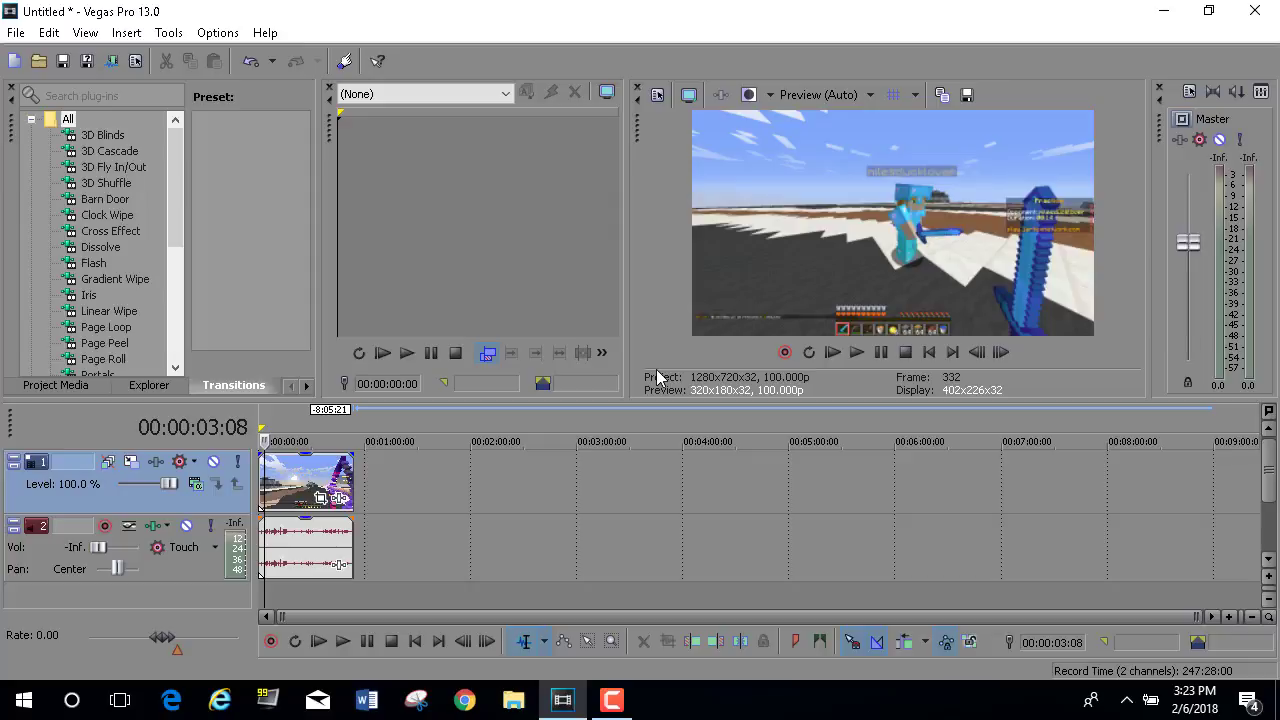
{"action": "key", "text": "m"}
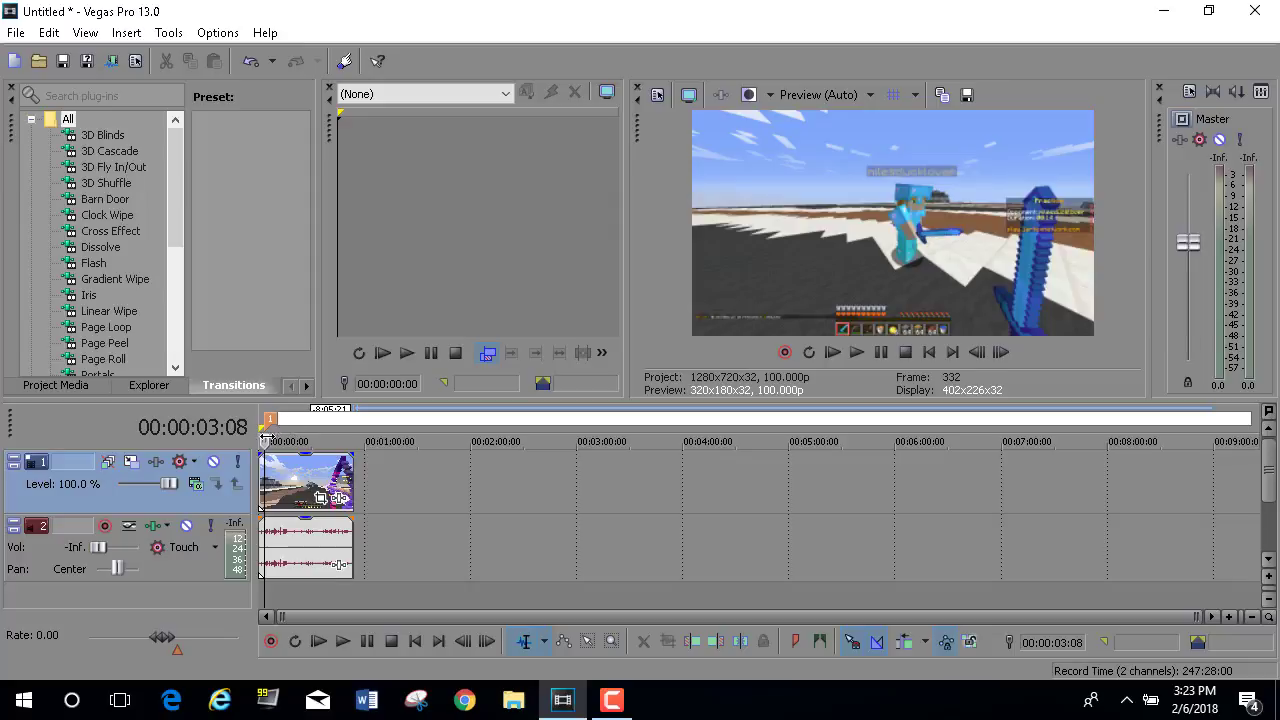
Drag the clip out to about 00:01:12:24, then back to the timeline start
{"action": "left_click", "coordinate": [271, 440]}
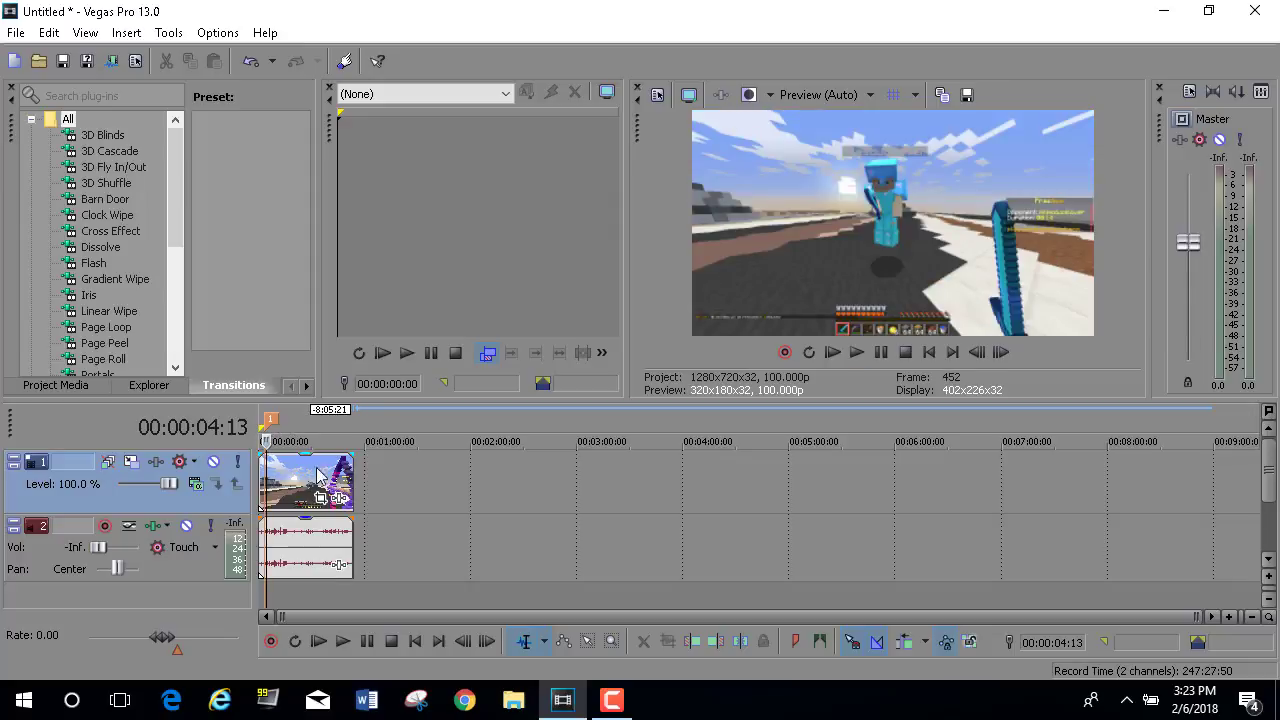
{"action": "left_click_drag", "start_coordinate": [319, 475], "coordinate": [425, 485]}
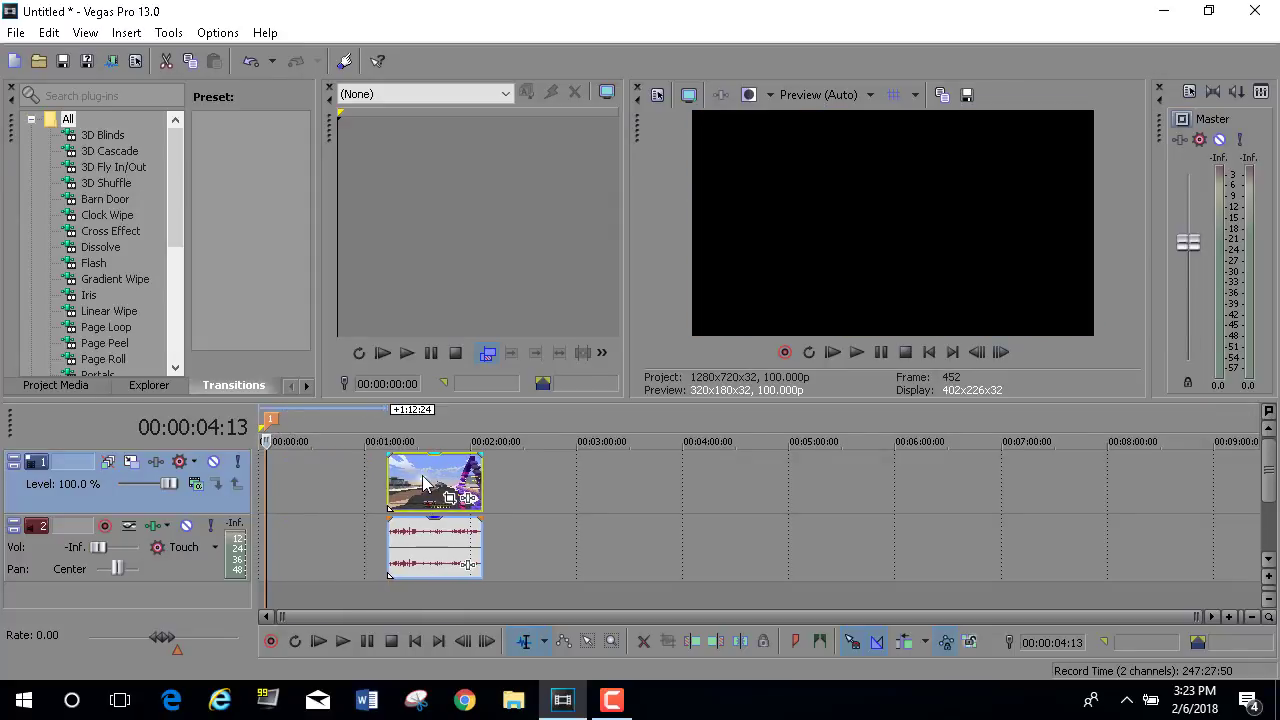
{"action": "left_click", "coordinate": [300, 469]}
{"action": "left_click", "coordinate": [266, 441]}
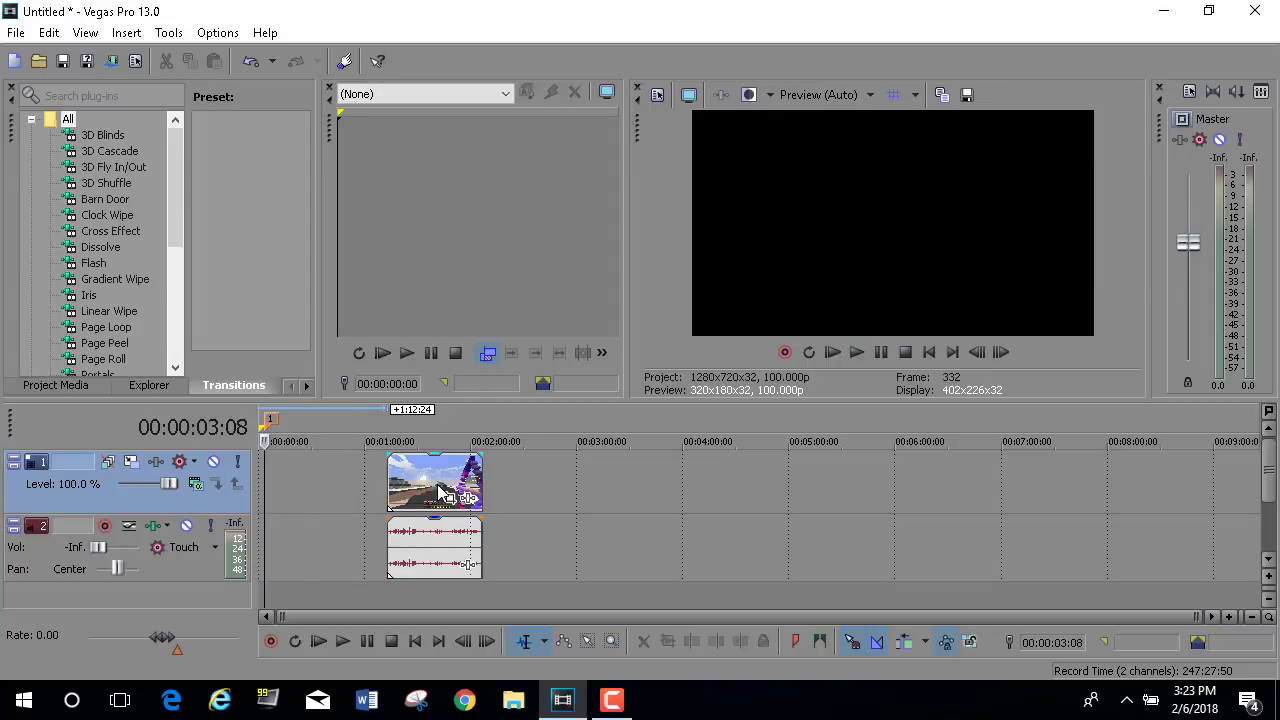
{"action": "left_click_drag", "start_coordinate": [440, 490], "coordinate": [312, 488]}
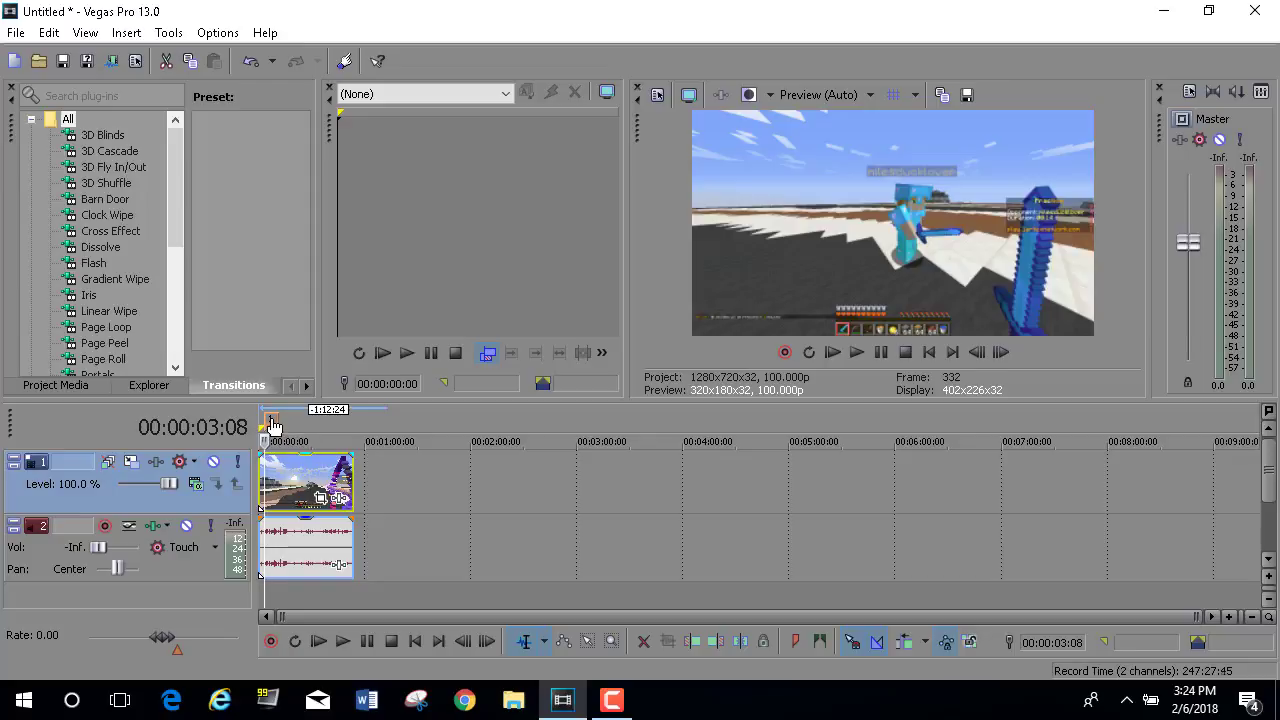
Replace marker 1 with a new marker at 00:00:11:22
{"action": "right_click", "coordinate": [273, 424]}
{"action": "left_click", "coordinate": [309, 485]}
{"action": "left_click", "coordinate": [281, 475]}
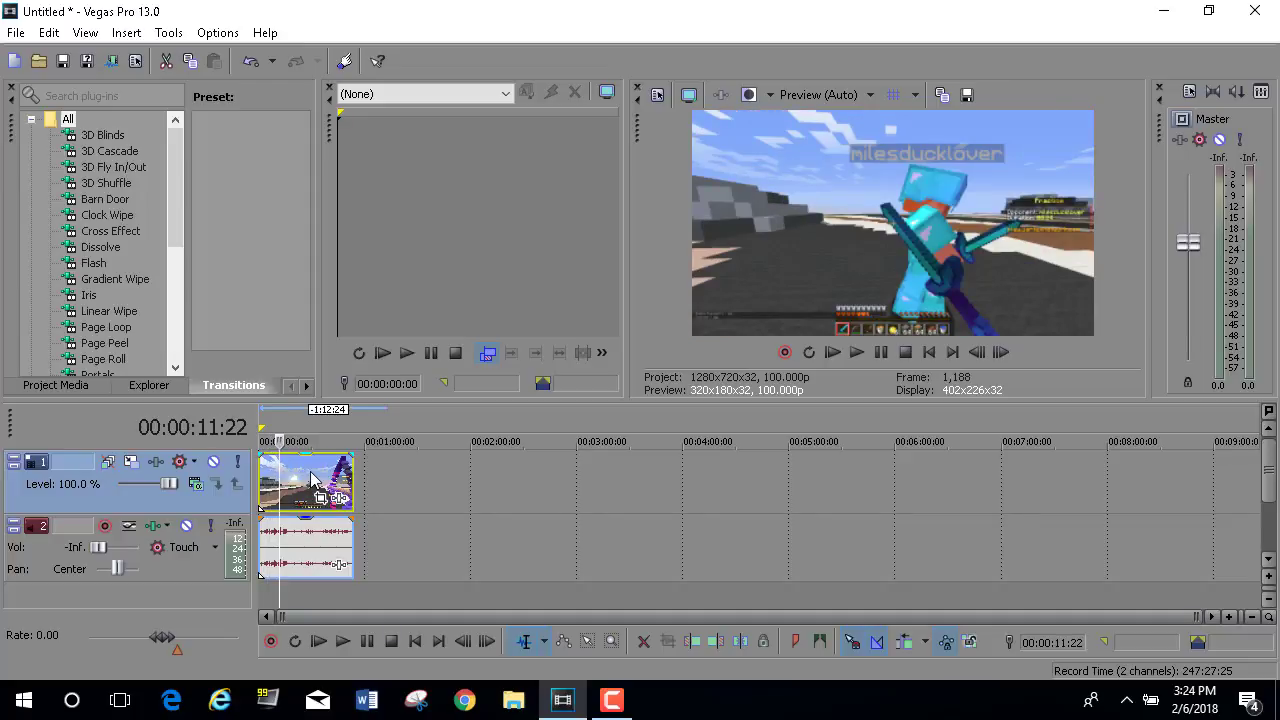
{"action": "key", "text": "m"}
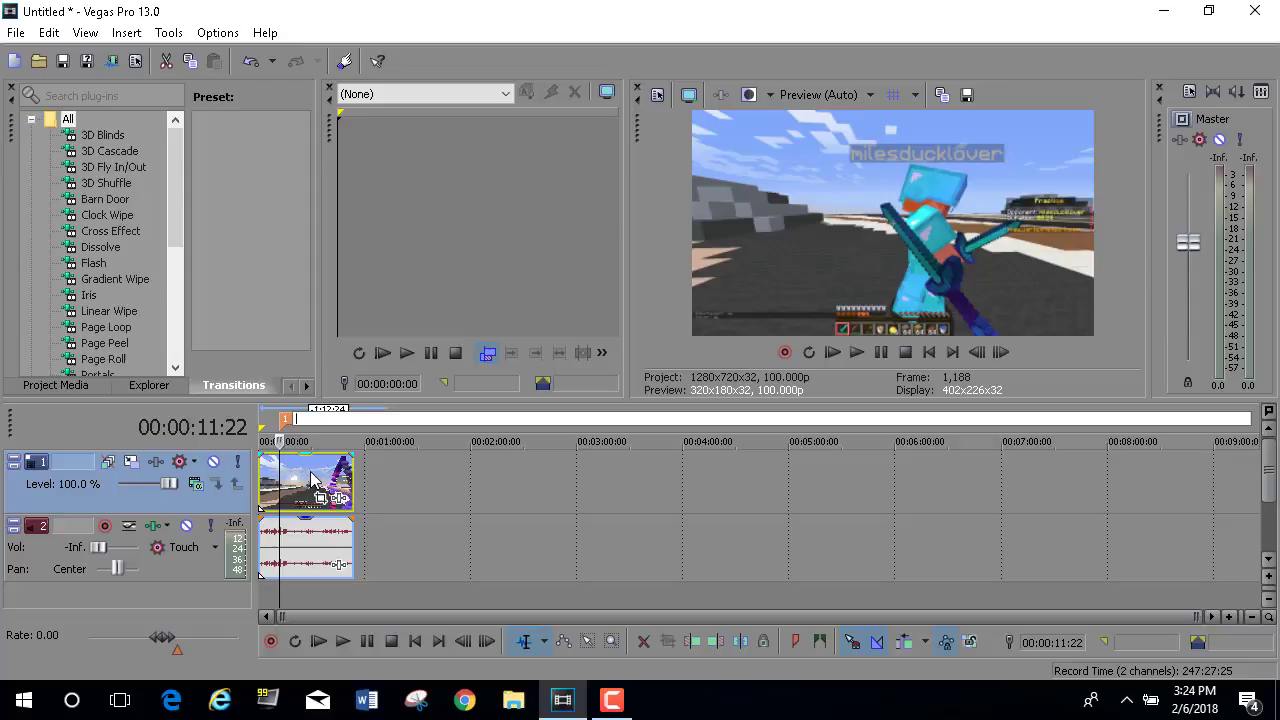
Preview playback from just before the marker, then return to 00:00:11:22
{"action": "left_click", "coordinate": [424, 506]}
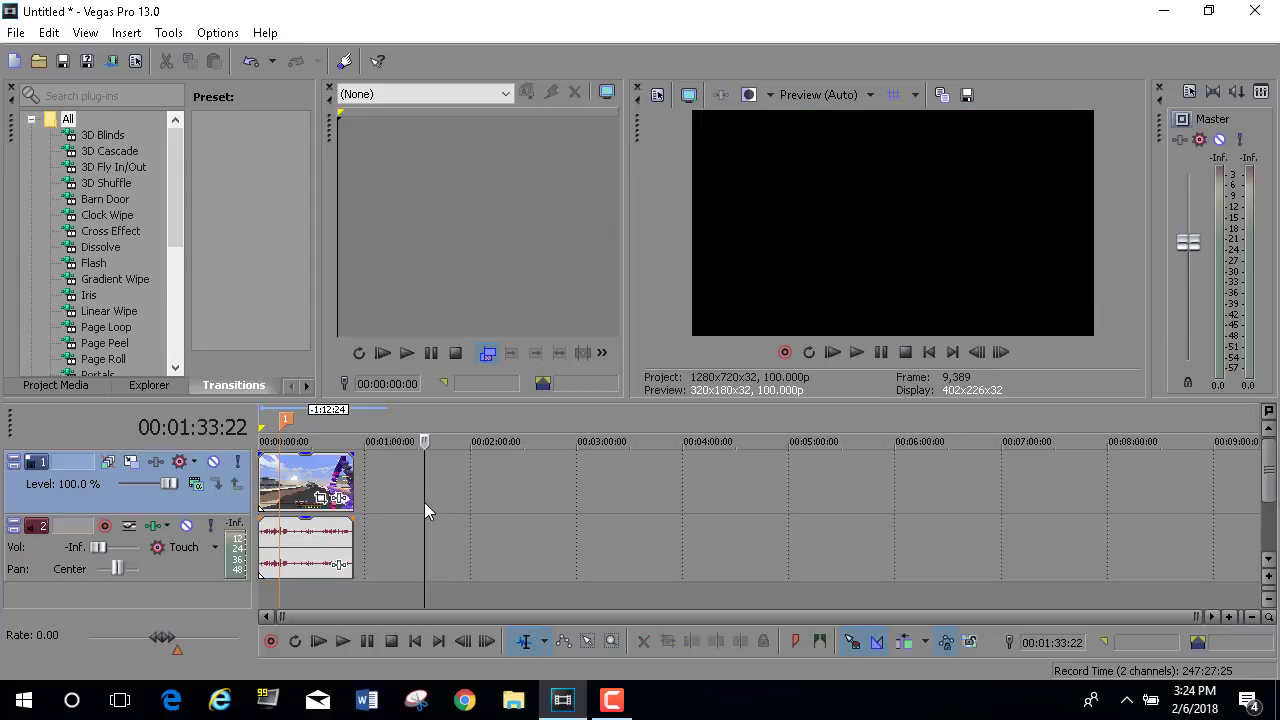
{"action": "left_click", "coordinate": [285, 424]}
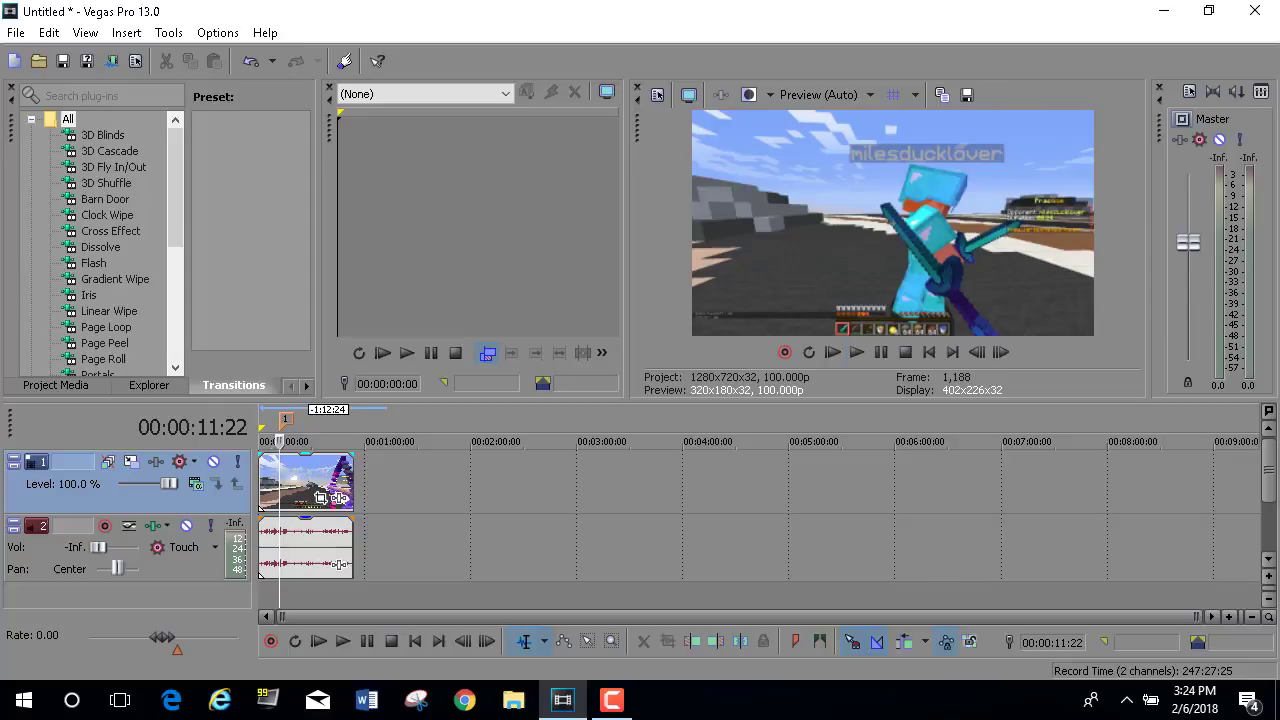
{"action": "left_click_drag", "start_coordinate": [279, 445], "coordinate": [277, 445]}
{"action": "left_click", "coordinate": [860, 352]}
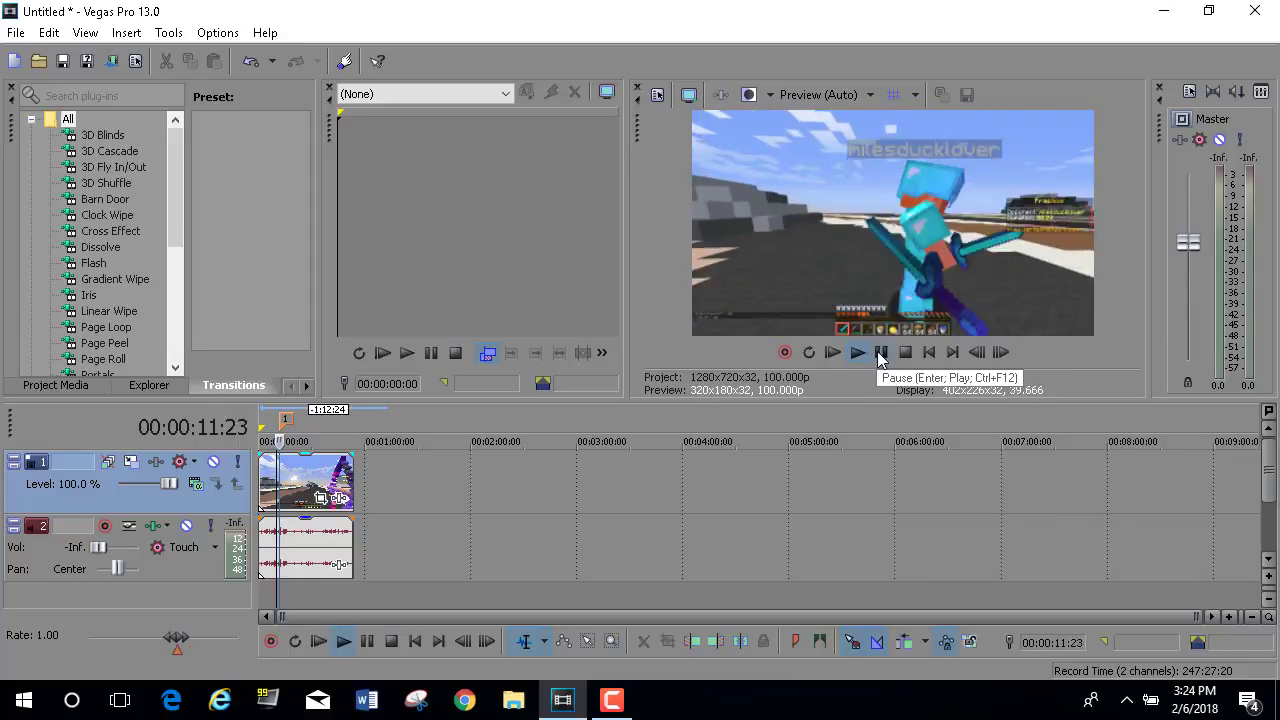
{"action": "left_click", "coordinate": [880, 352]}
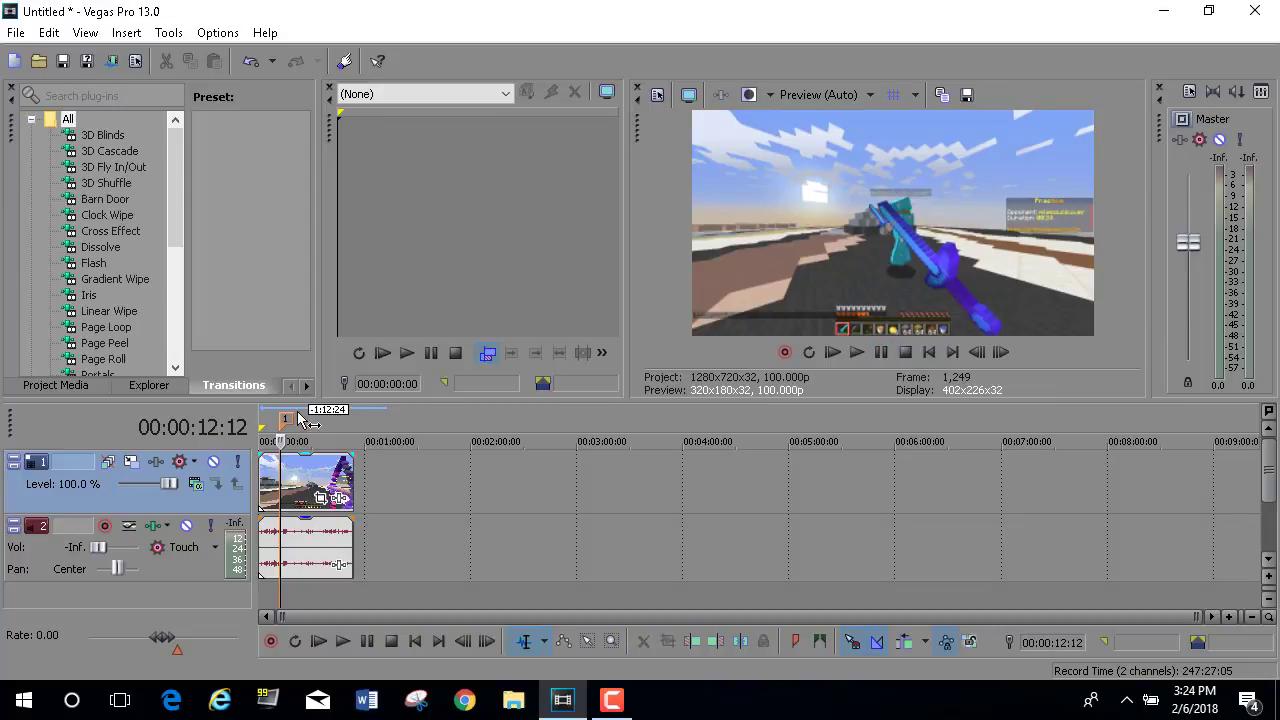
{"action": "left_click", "coordinate": [287, 418]}
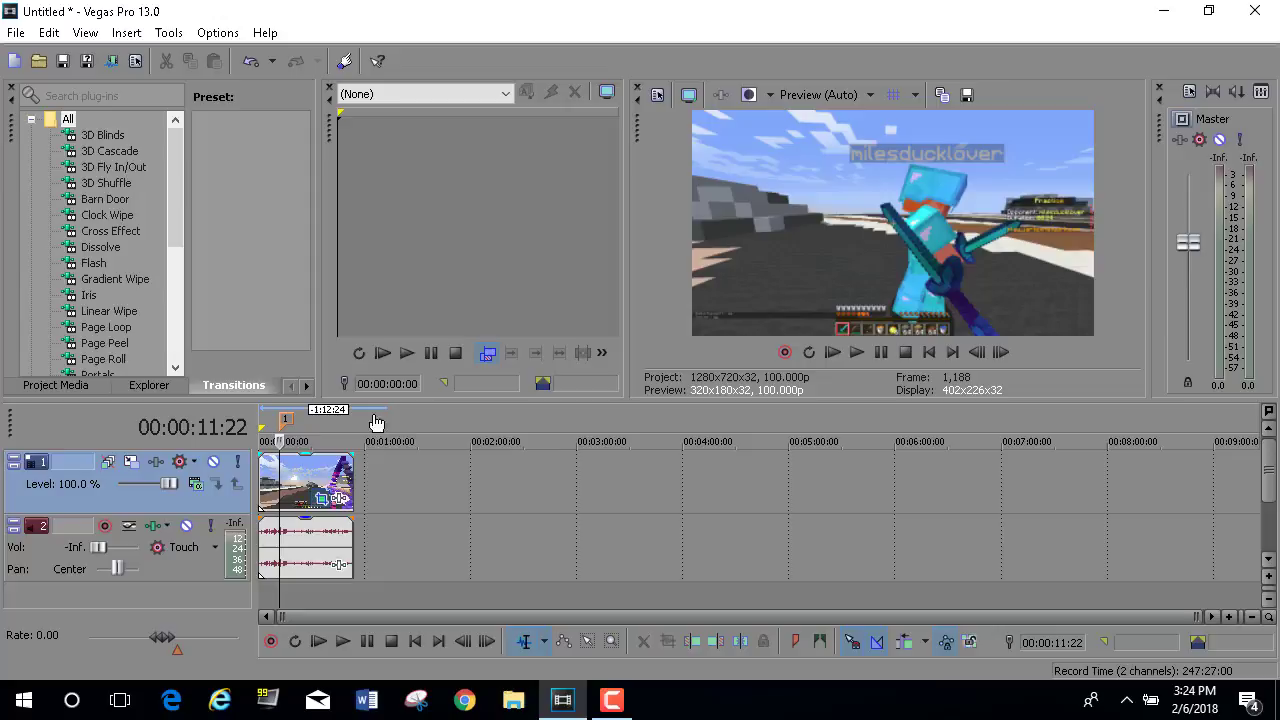
Open the clip's Pan/Crop window, reposition it beside the preview, and enable Sync Cursor
{"action": "left_click", "coordinate": [323, 496]}
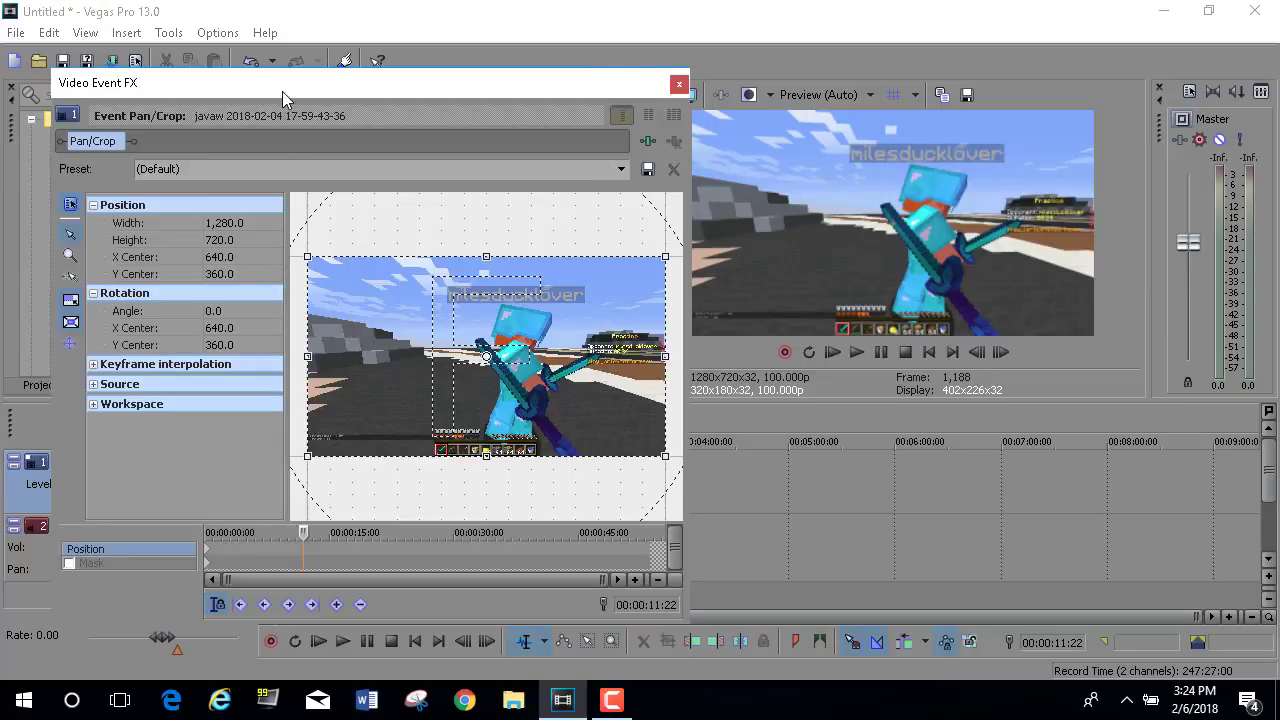
{"action": "left_click_drag", "start_coordinate": [310, 87], "coordinate": [858, 76]}
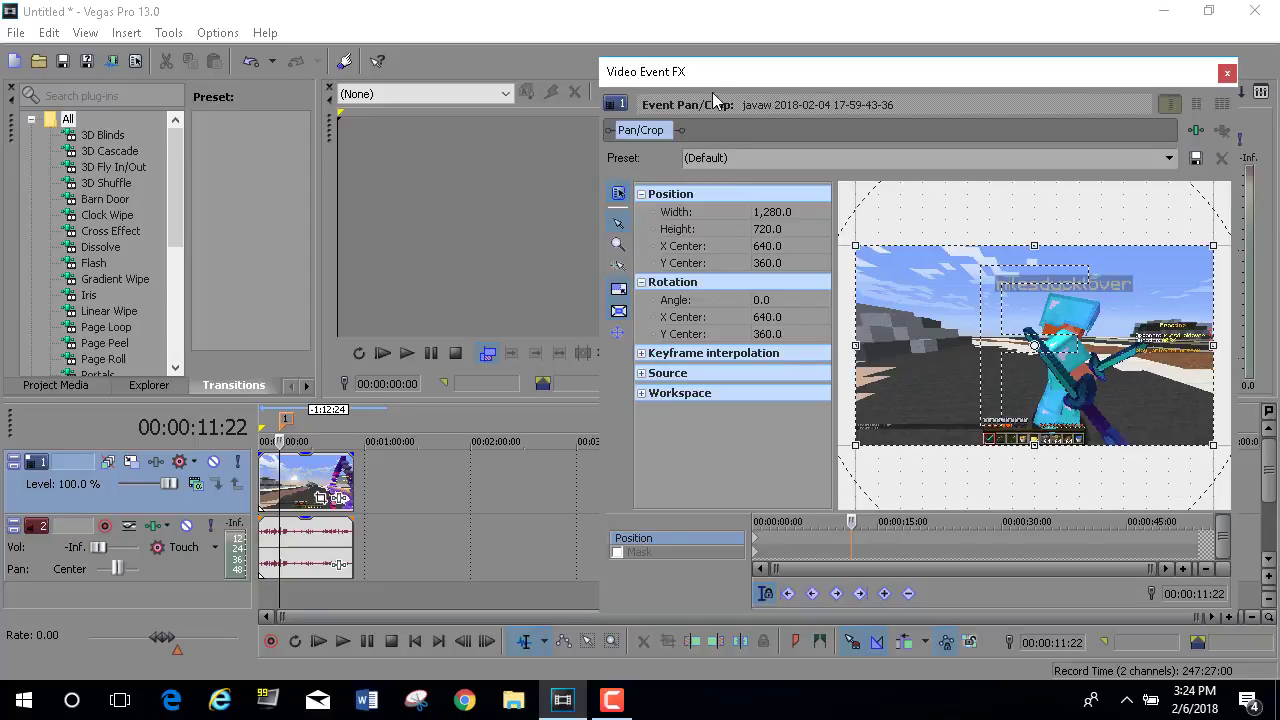
{"action": "left_click_drag", "start_coordinate": [718, 78], "coordinate": [536, 53]}
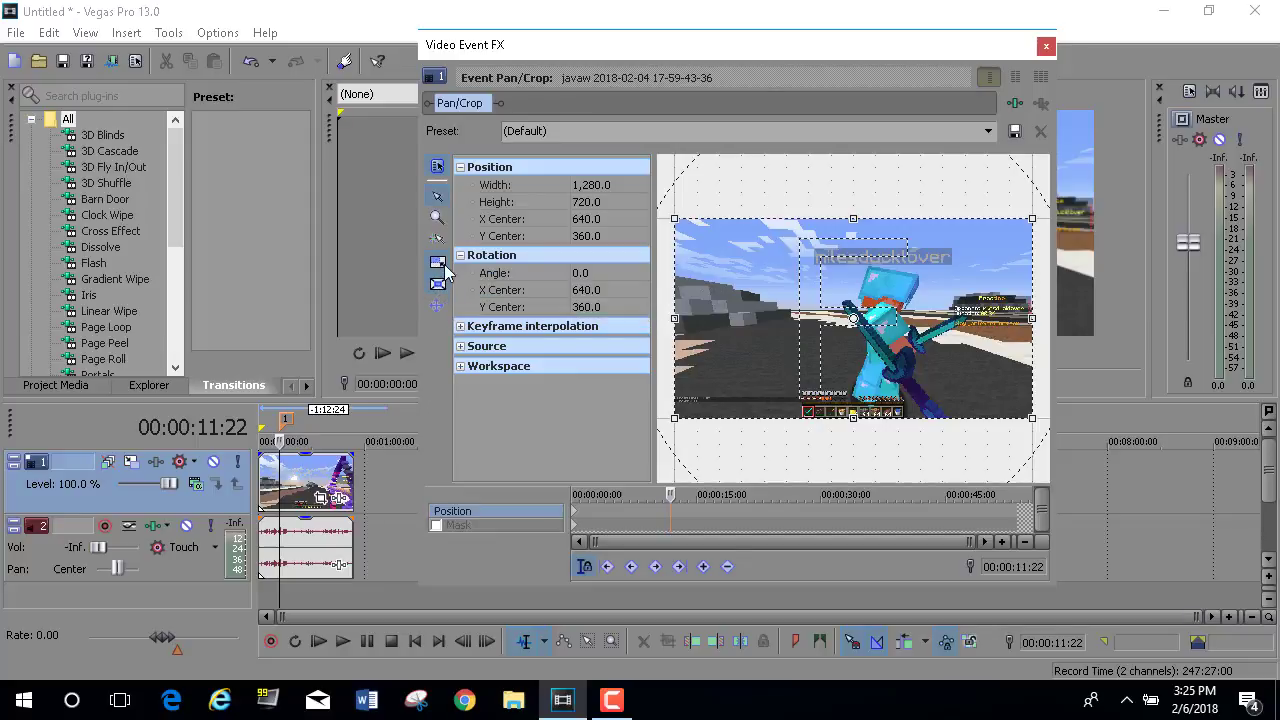
{"action": "left_click", "coordinate": [582, 569]}
{"action": "left_click_drag", "start_coordinate": [706, 50], "coordinate": [380, 39]}
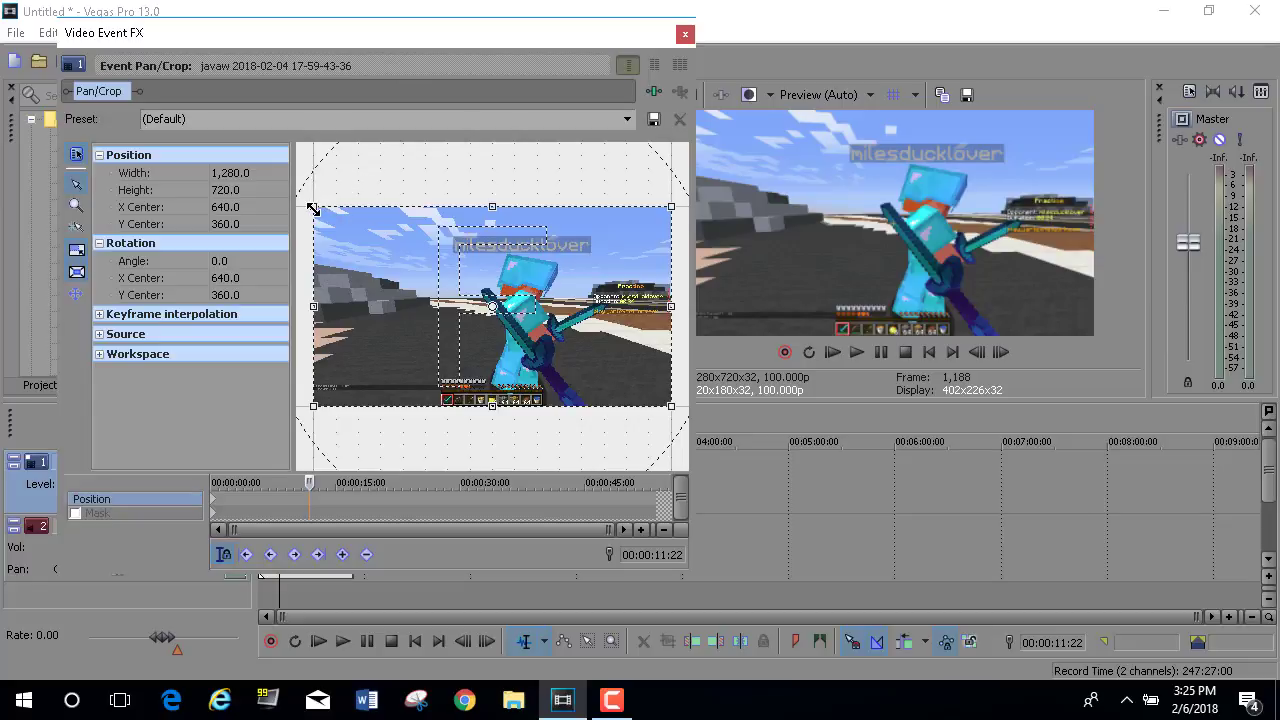
Shrink the crop frame at 11:22 to zoom in, and restore the full 1280×720 frame at 11:13
{"action": "left_click_drag", "start_coordinate": [313, 208], "coordinate": [335, 232]}
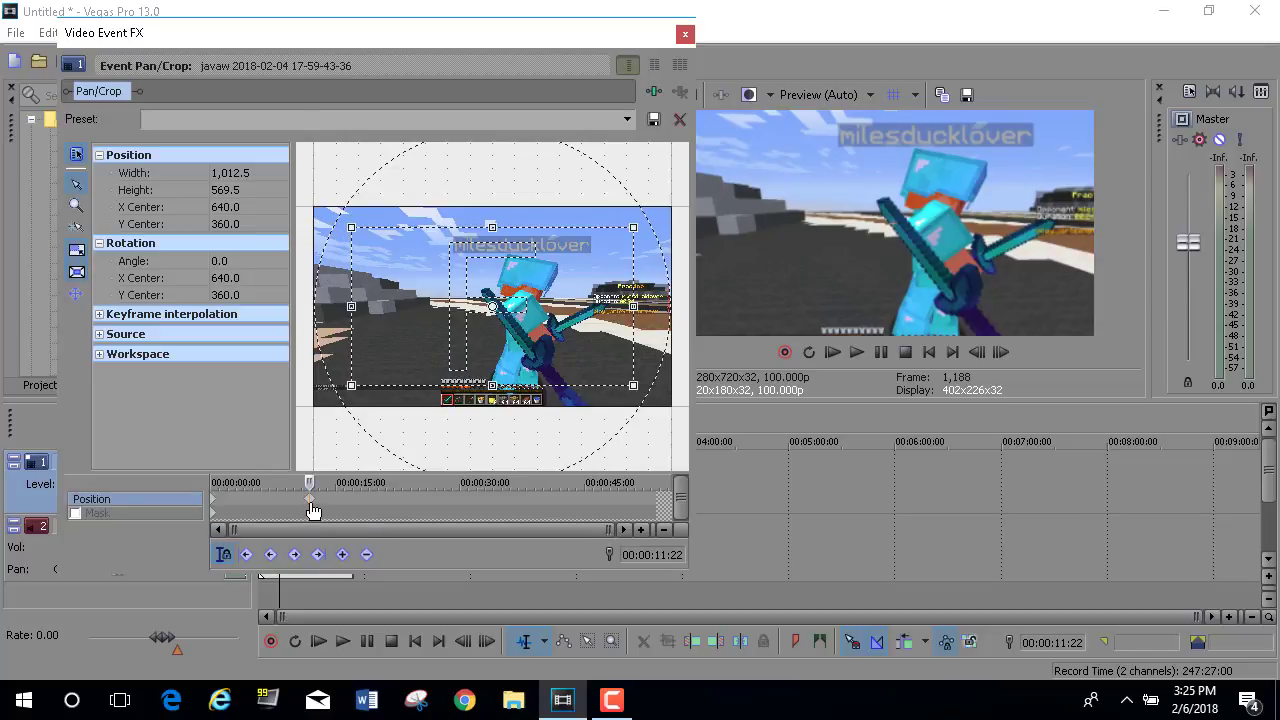
{"action": "left_click", "coordinate": [342, 554]}
{"action": "left_click_drag", "start_coordinate": [313, 482], "coordinate": [312, 482]}
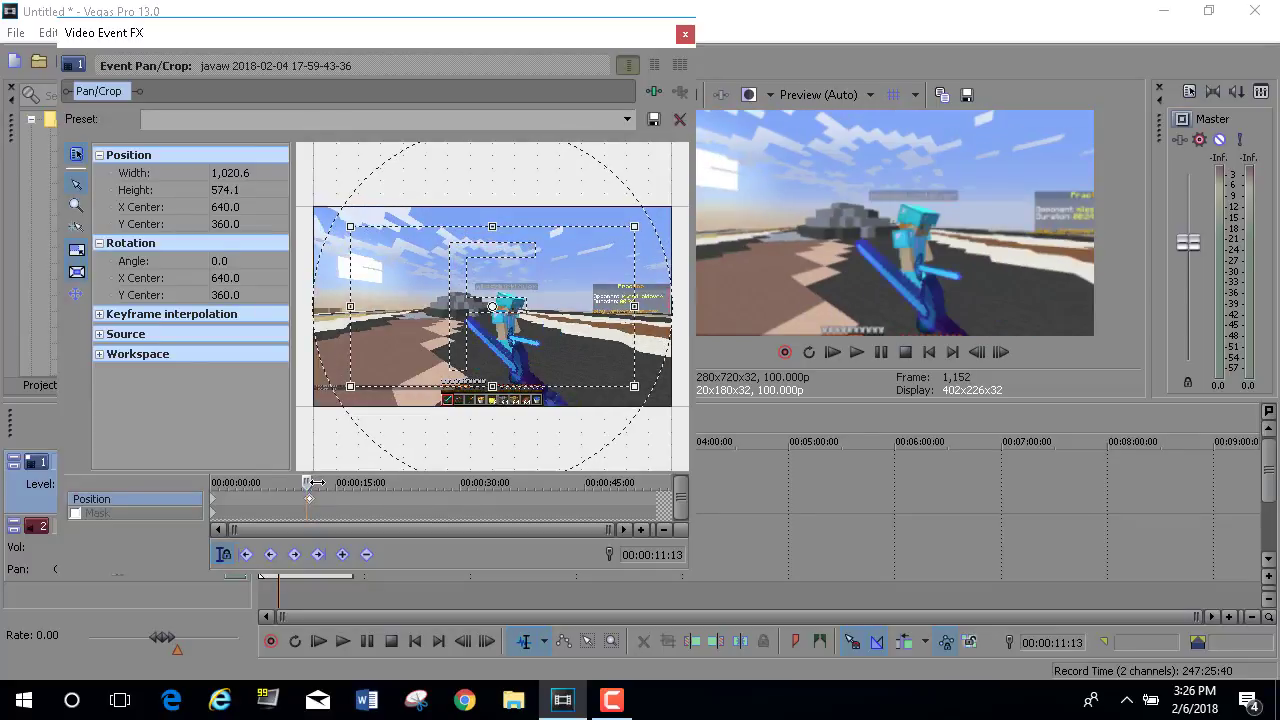
{"action": "left_click_drag", "start_coordinate": [350, 226], "coordinate": [288, 205]}
{"action": "right_click", "coordinate": [352, 235]}
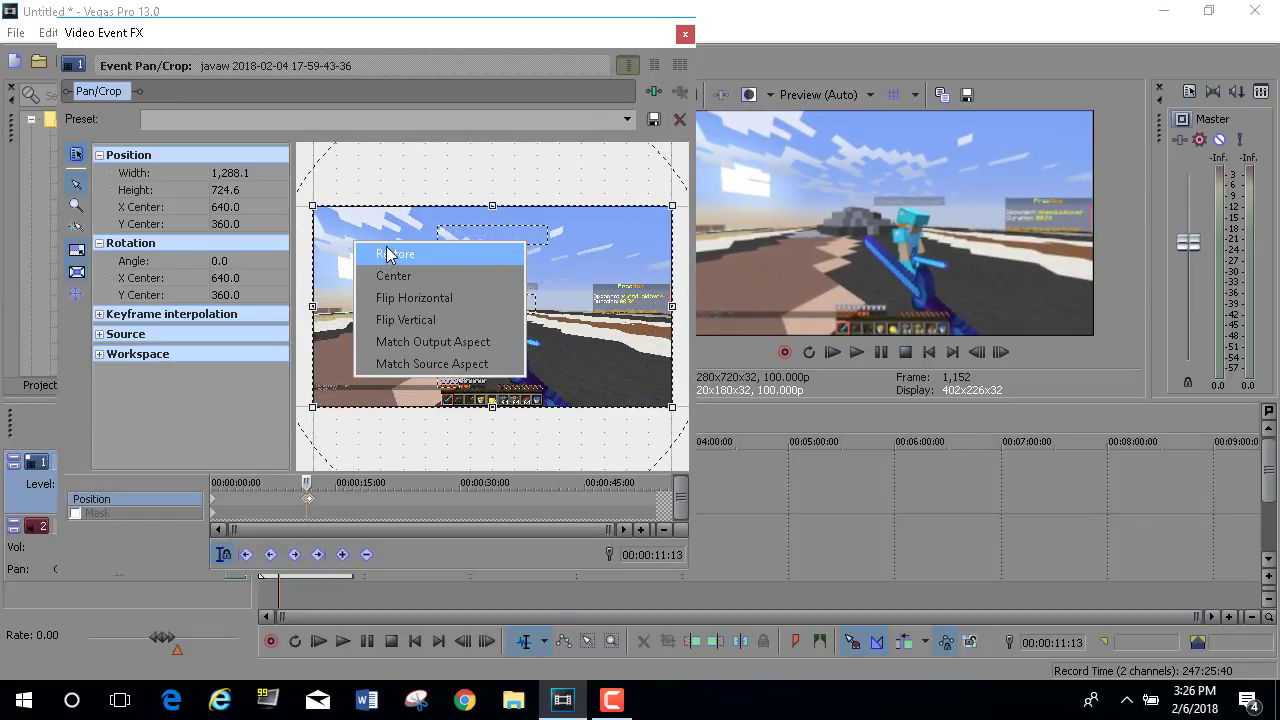
{"action": "left_click", "coordinate": [390, 254]}
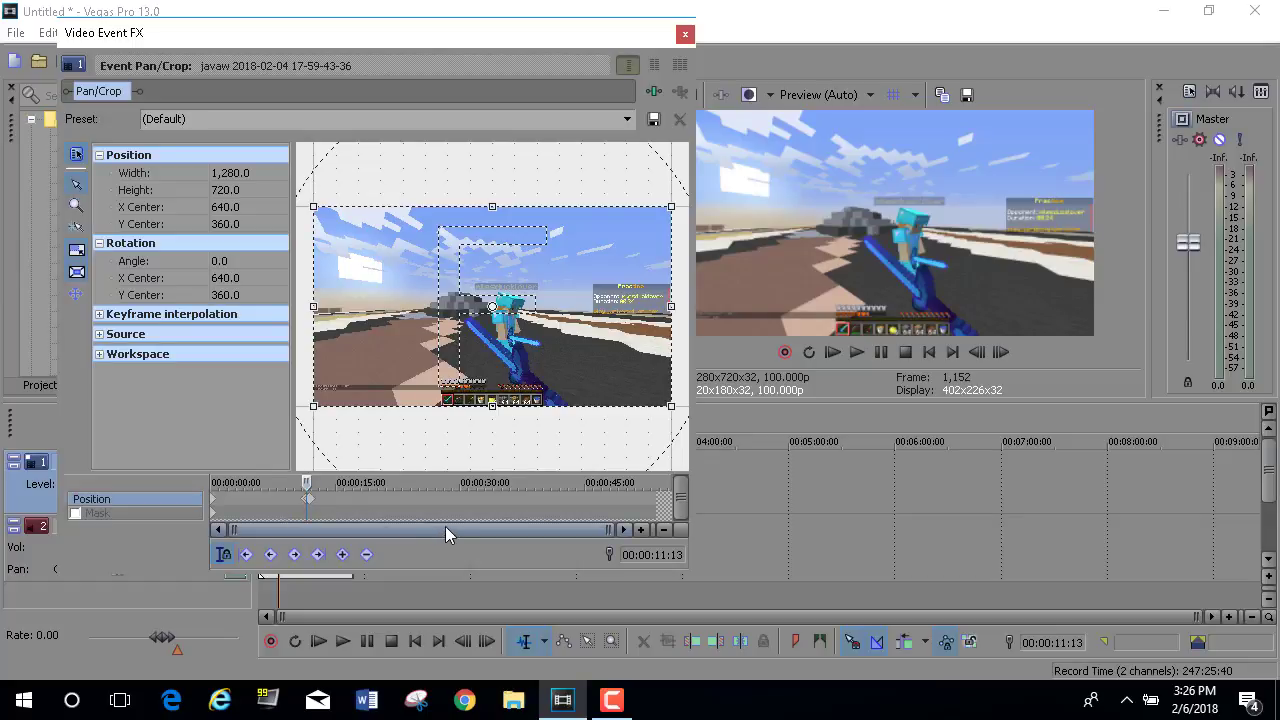
Restore the crop to the full 1280×720 frame at 00:00:12:06
{"action": "left_click_drag", "start_coordinate": [305, 485], "coordinate": [312, 508]}
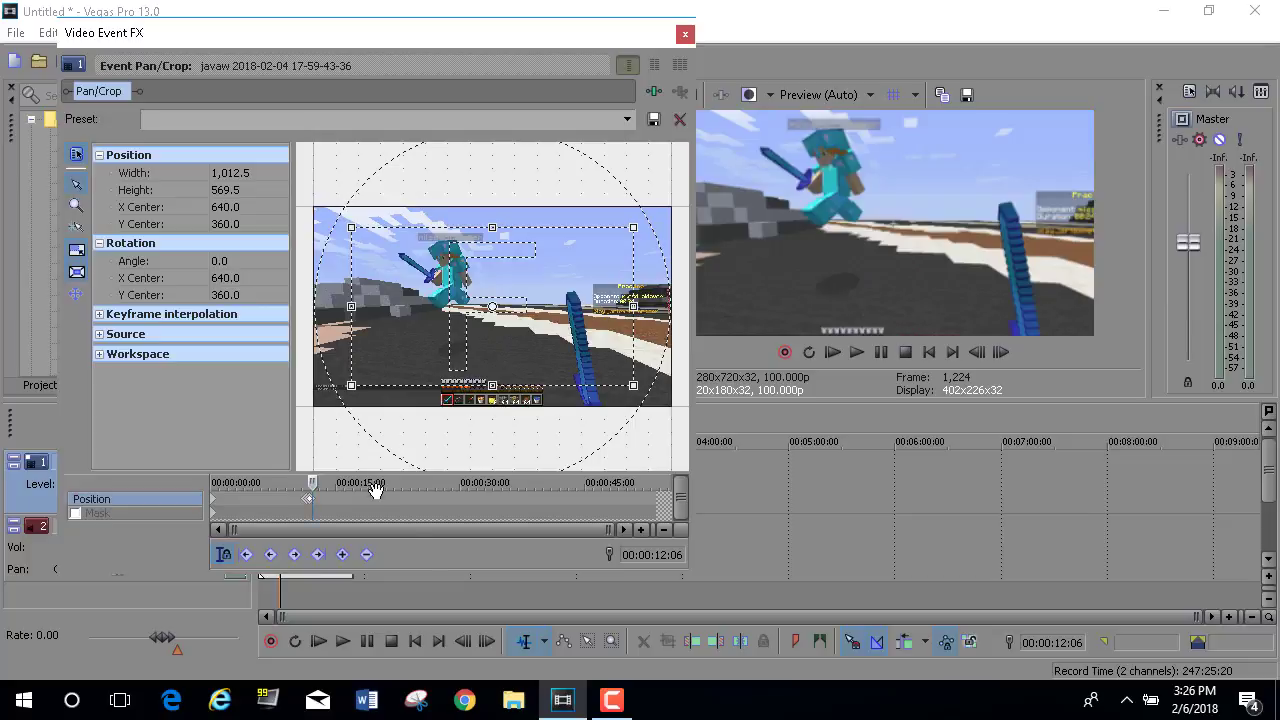
{"action": "right_click", "coordinate": [432, 276]}
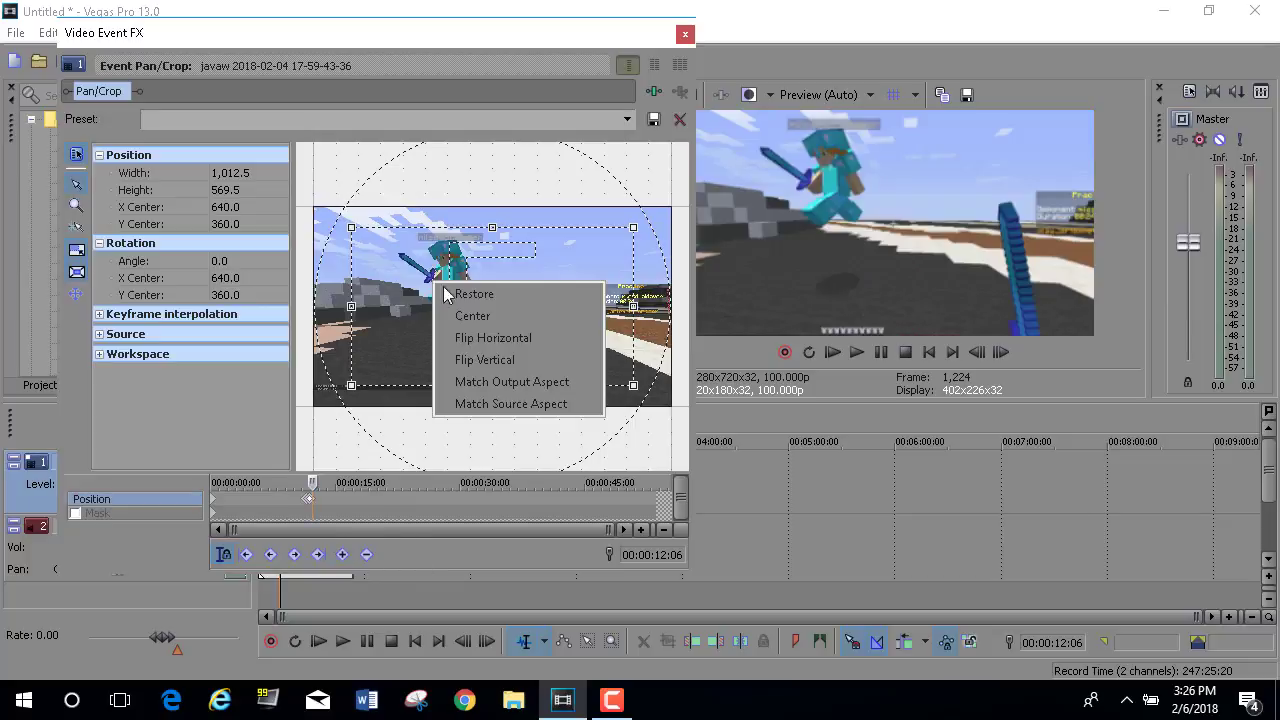
{"action": "left_click", "coordinate": [468, 291]}
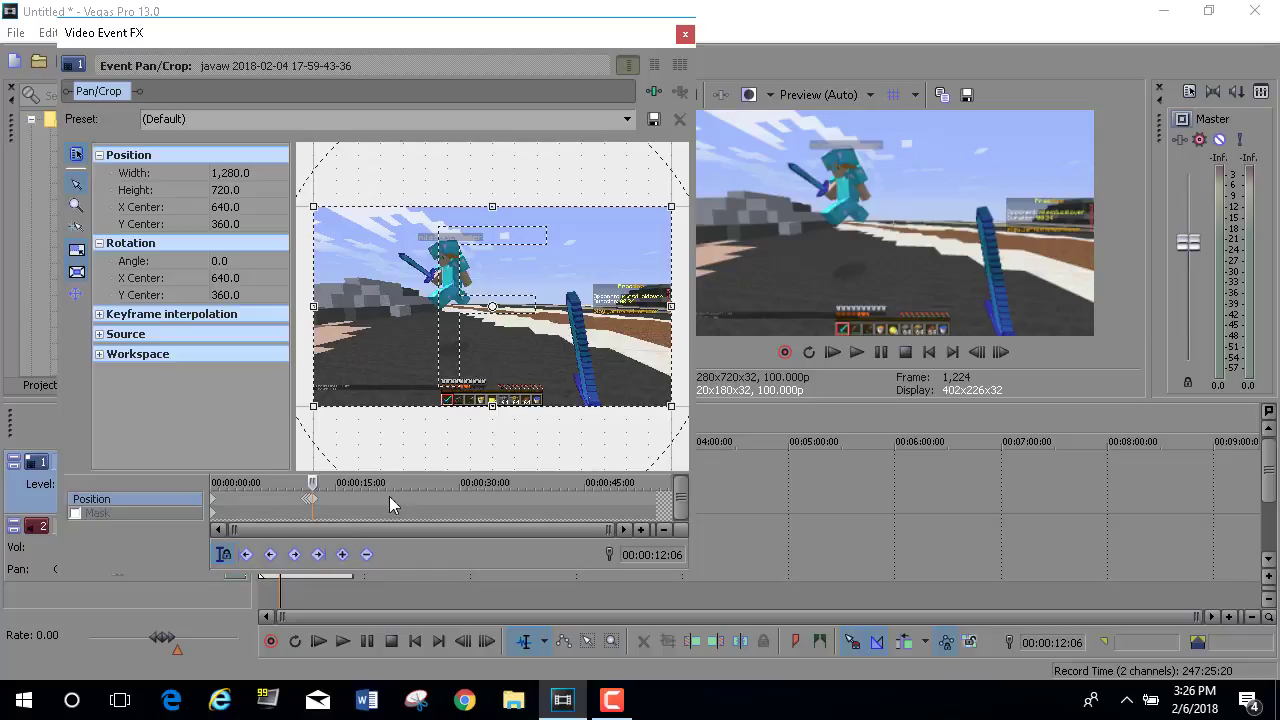
Close the Pan/Crop window and play back to just before the zoom point
{"action": "left_click", "coordinate": [685, 34]}
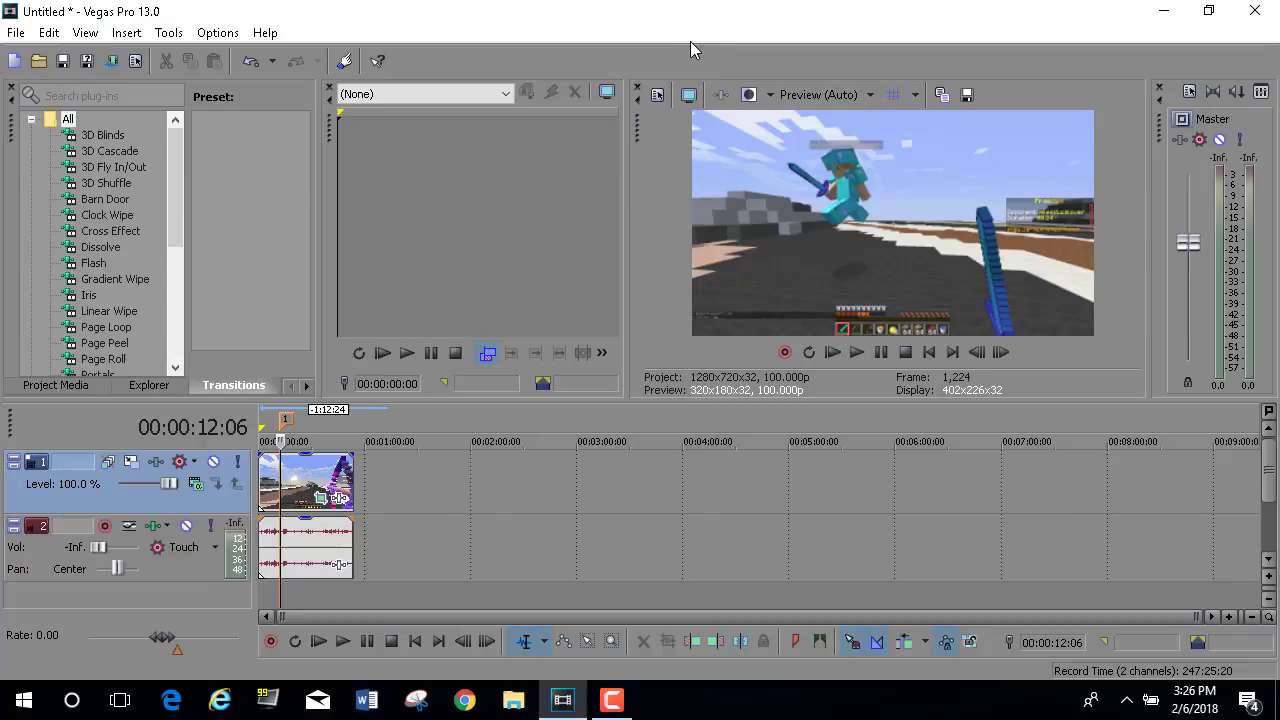
{"action": "key", "text": "space"}
{"action": "key", "text": "j"}
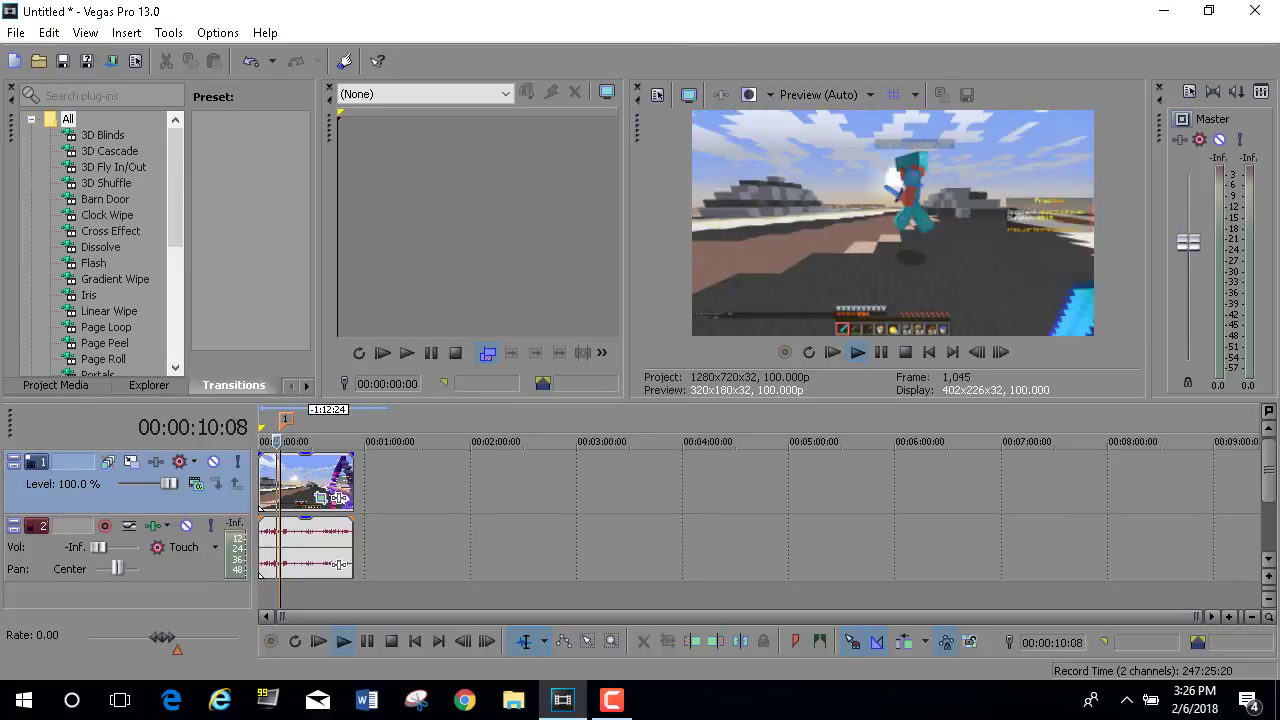
{"action": "left_click", "coordinate": [881, 352]}
Watch the zoom bump play through, then reopen Pan/Crop at 00:00:11:22
{"action": "left_click", "coordinate": [856, 352]}
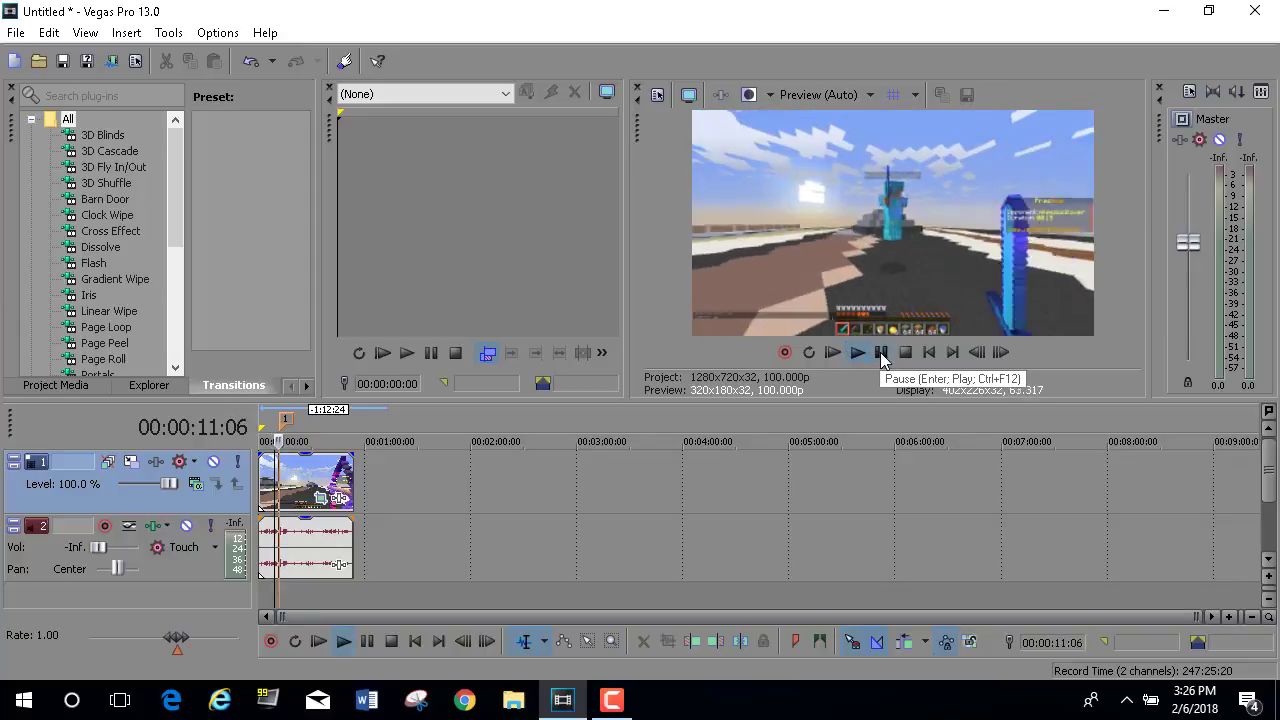
{"action": "left_click", "coordinate": [880, 352]}
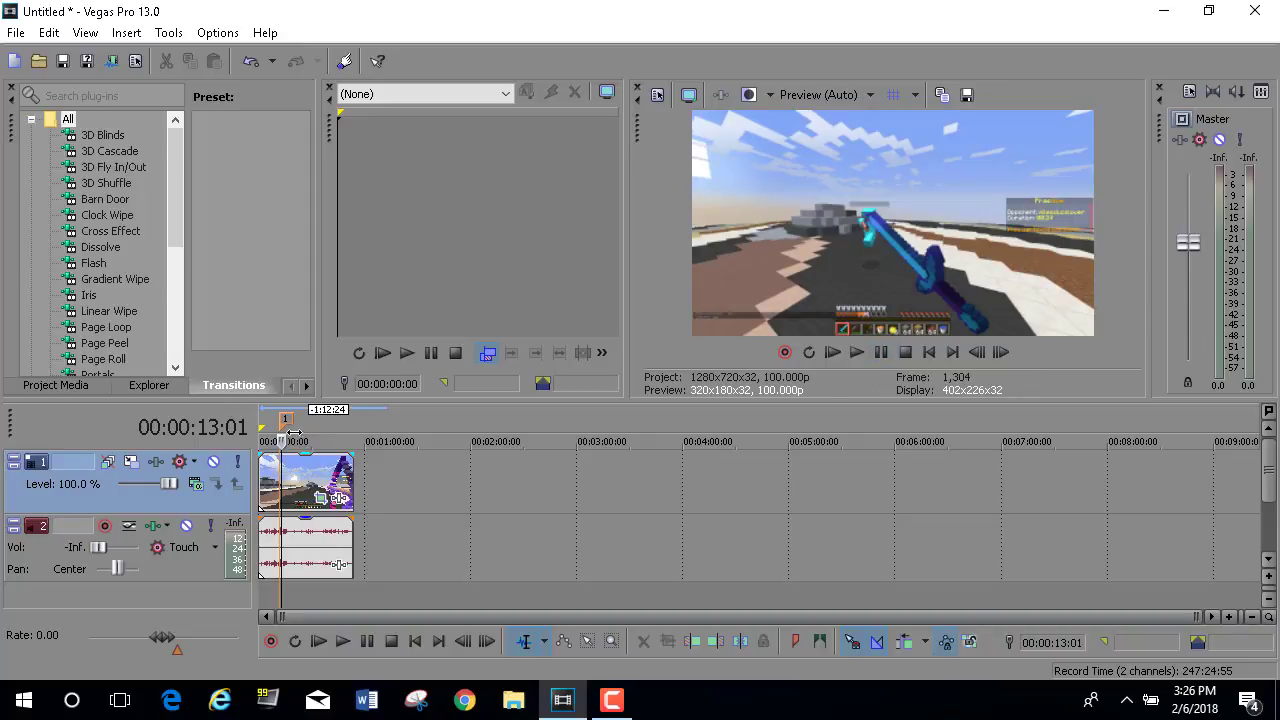
{"action": "left_click_drag", "start_coordinate": [285, 441], "coordinate": [280, 441]}
{"action": "left_click", "coordinate": [326, 505]}
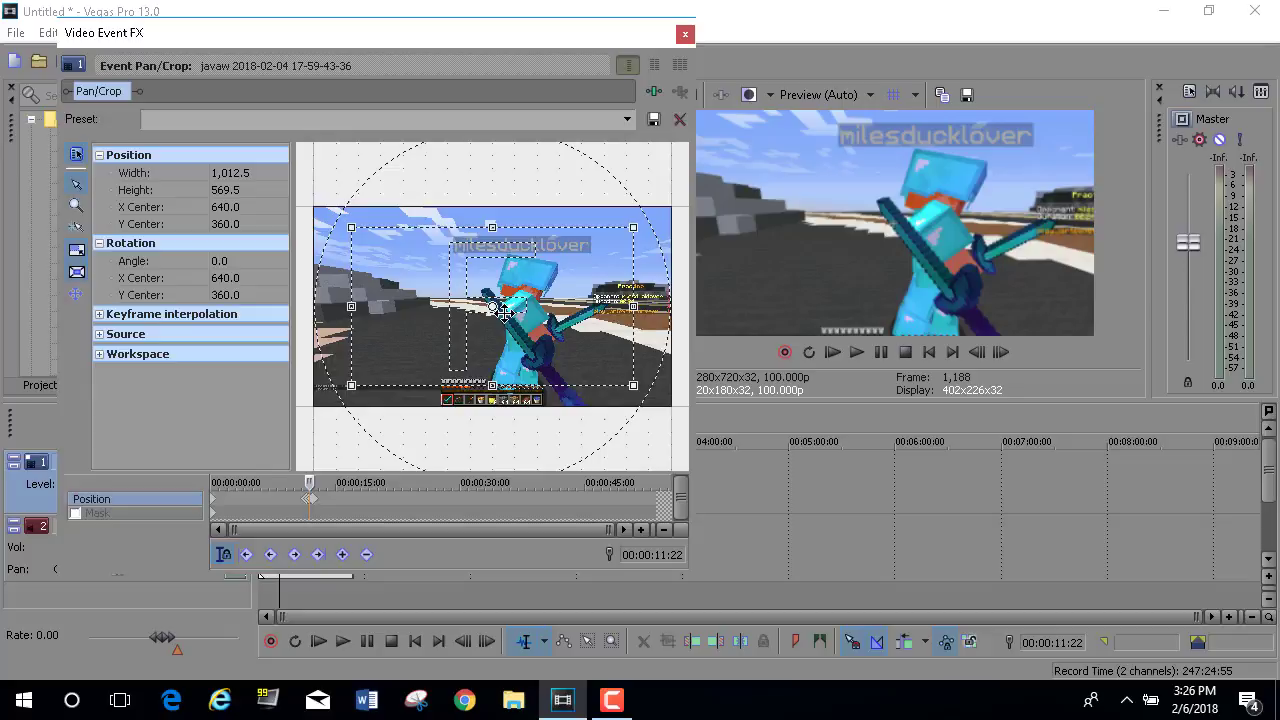
Drag the outer full-frame keyframes closer to the 11:22 zoom keyframe and close Pan/Crop
{"action": "scroll", "coordinate": [319, 500], "scroll_direction": "up", "scroll_amount": 3}
{"action": "scroll", "coordinate": [463, 515], "scroll_direction": "up", "scroll_amount": 2}
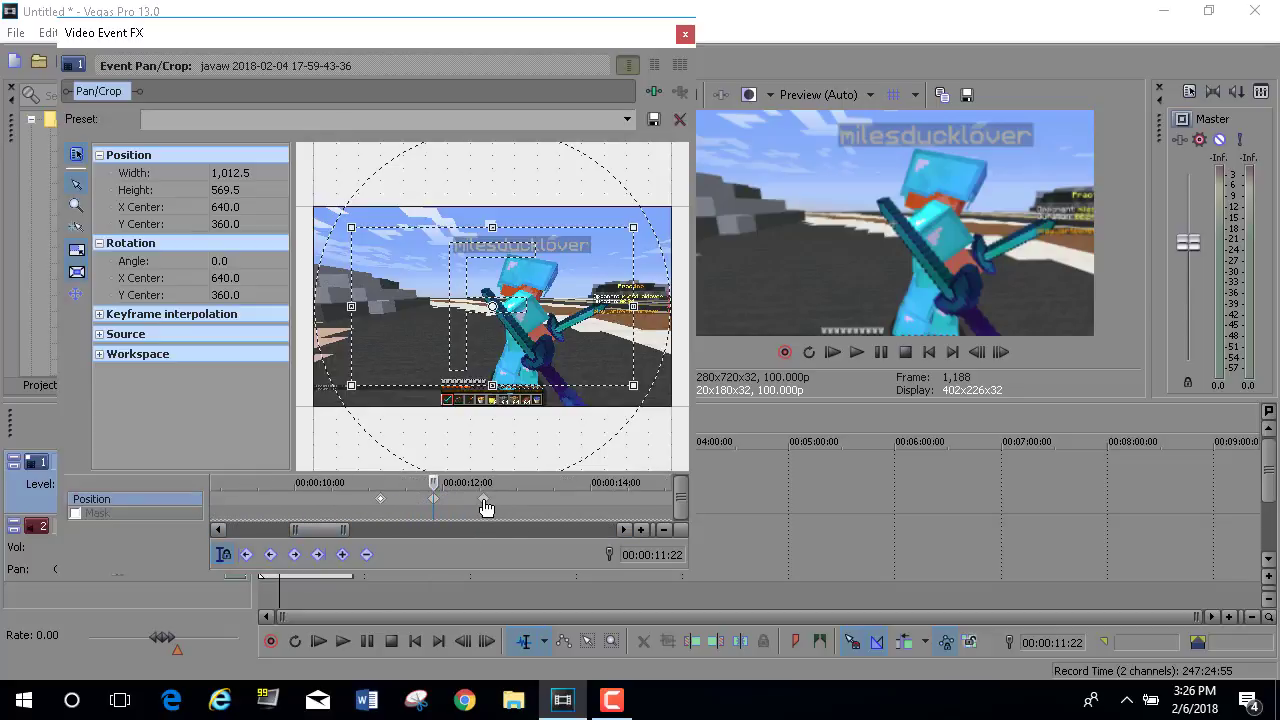
{"action": "left_click_drag", "start_coordinate": [484, 500], "coordinate": [461, 500]}
{"action": "left_click_drag", "start_coordinate": [380, 507], "coordinate": [406, 508]}
{"action": "left_click", "coordinate": [414, 509]}
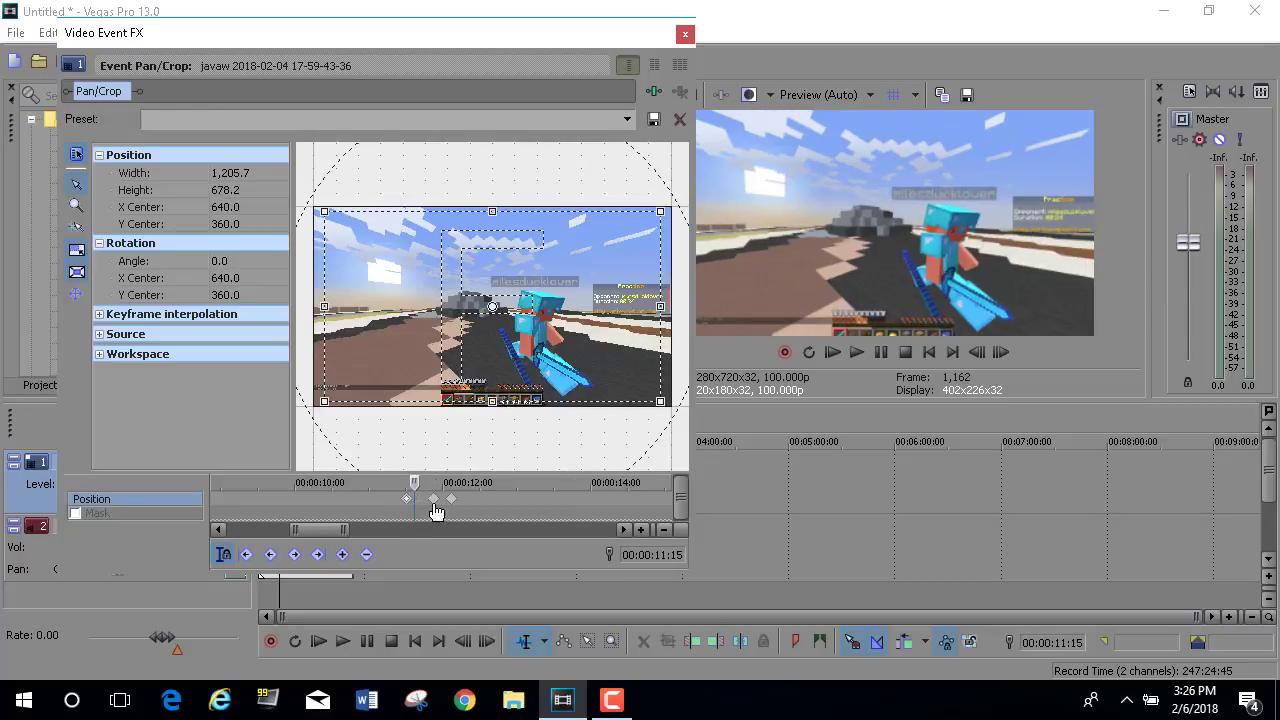
{"action": "left_click", "coordinate": [685, 34]}
{"action": "left_click", "coordinate": [272, 470]}
{"action": "left_click", "coordinate": [278, 470]}
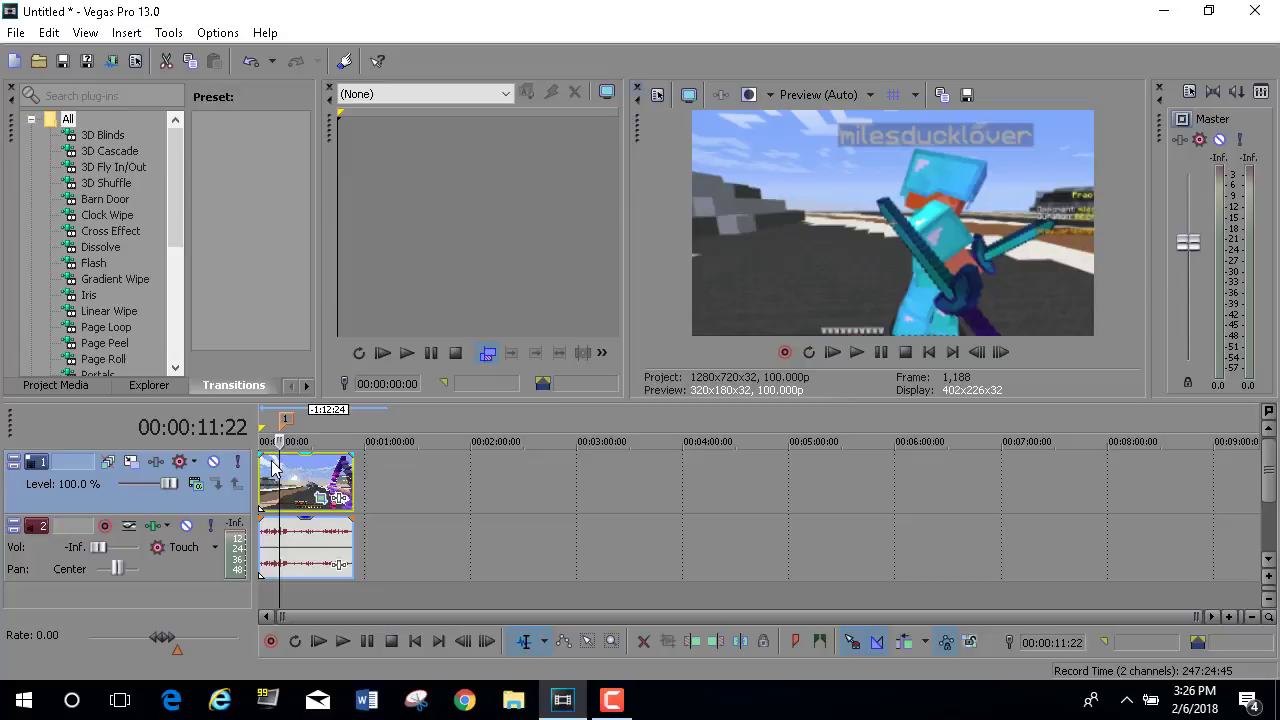
{"action": "left_click", "coordinate": [274, 441]}
{"action": "left_click", "coordinate": [860, 352]}
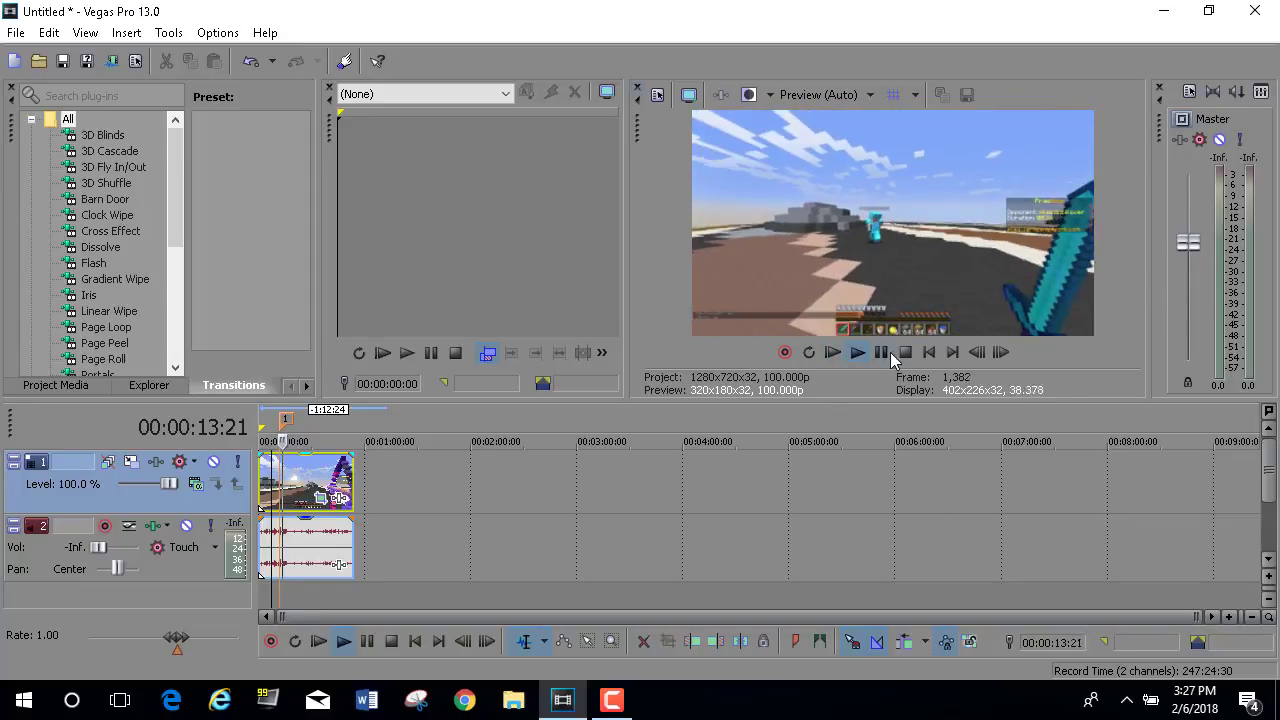
{"action": "left_click", "coordinate": [881, 352]}
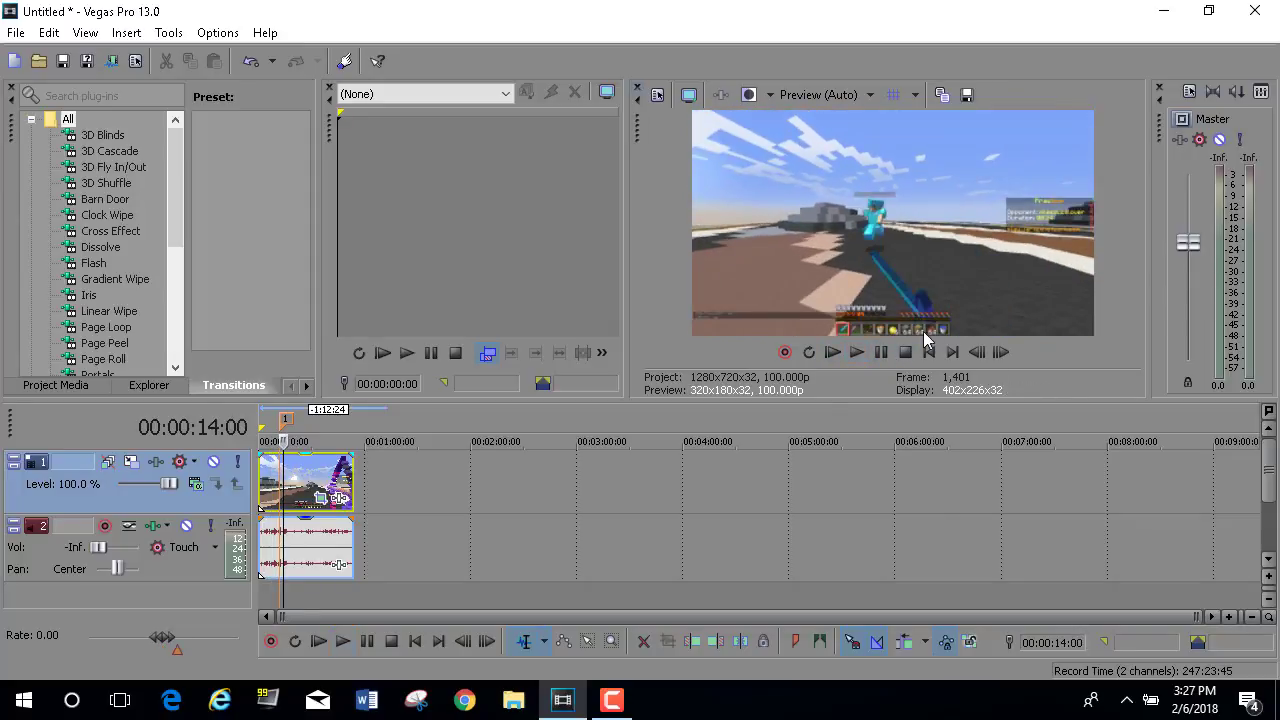